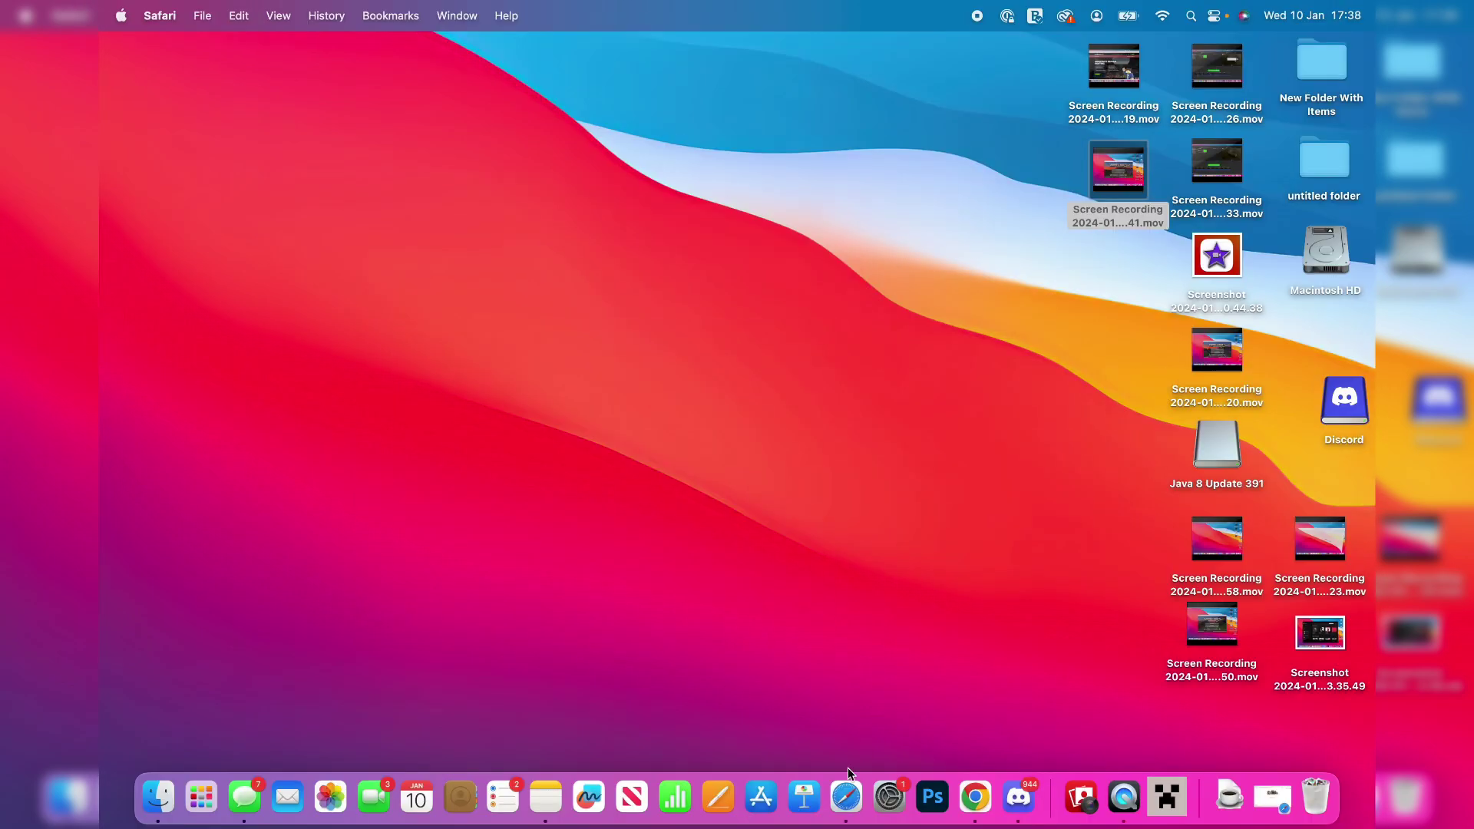
Review the Apex Hosting Minecraft server page in Safari, then return to the Google tab.
click(844, 798)
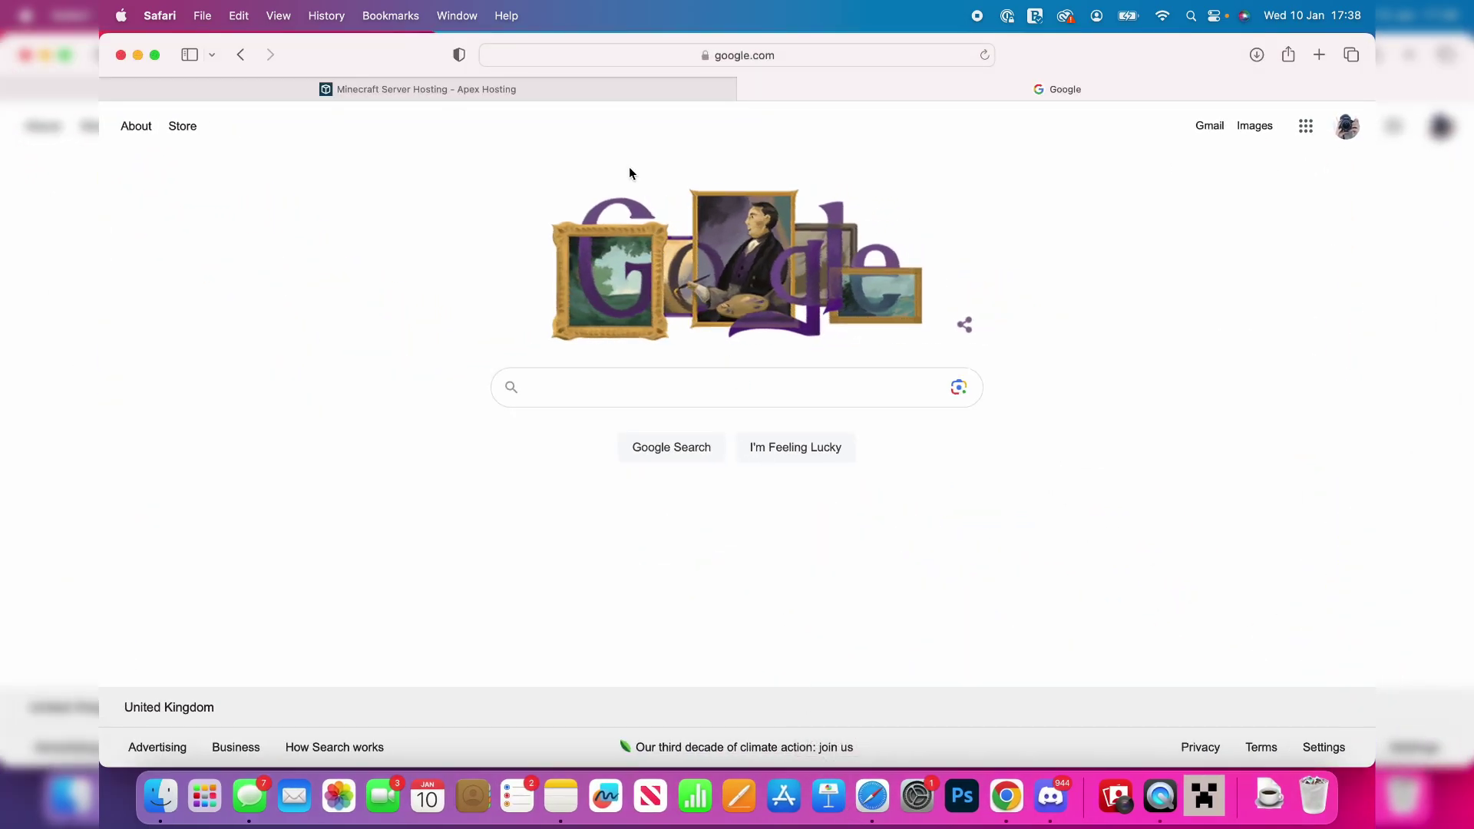
click(578, 89)
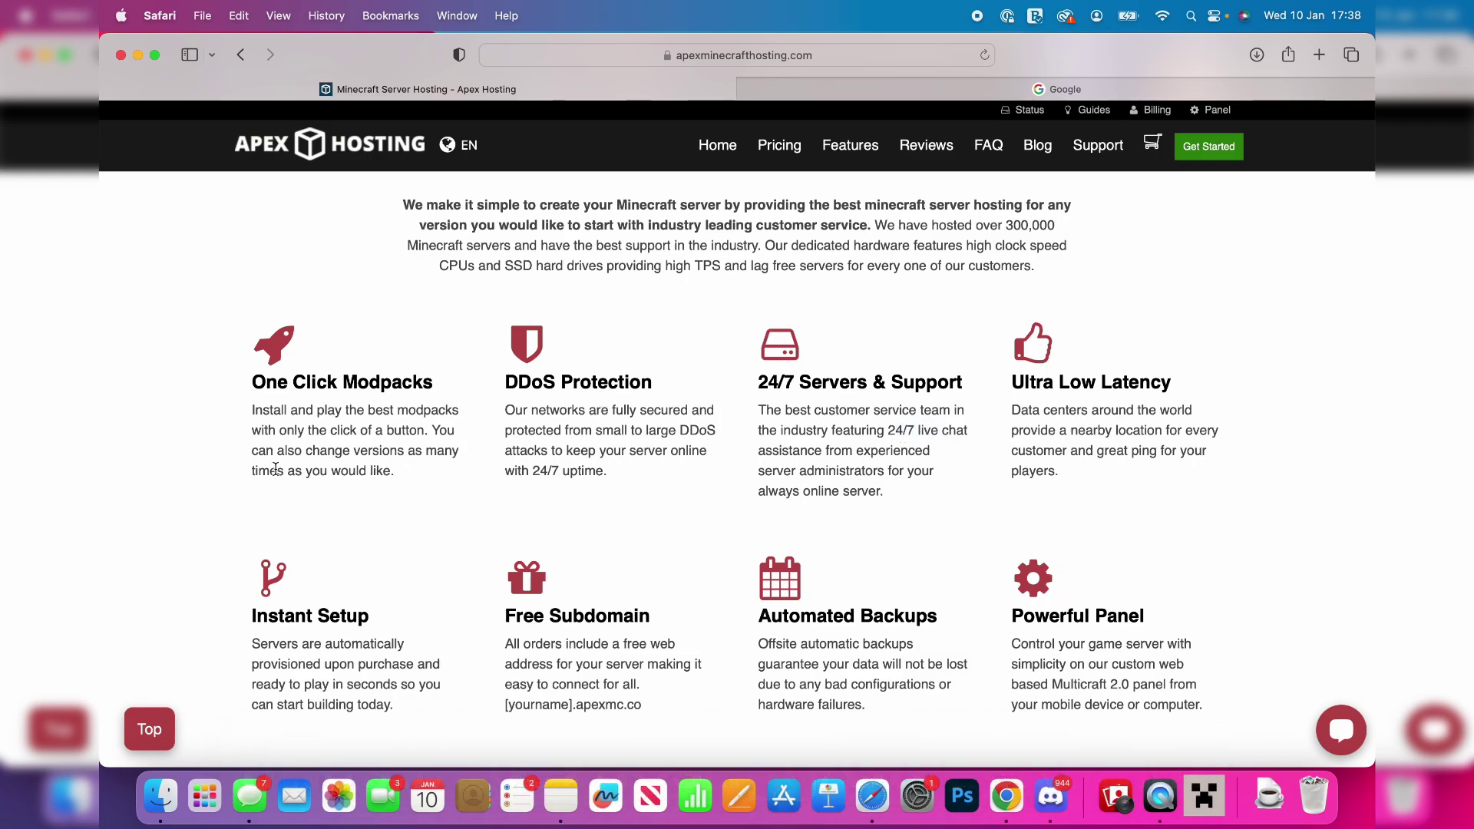
scroll(352, 356, up, 10)
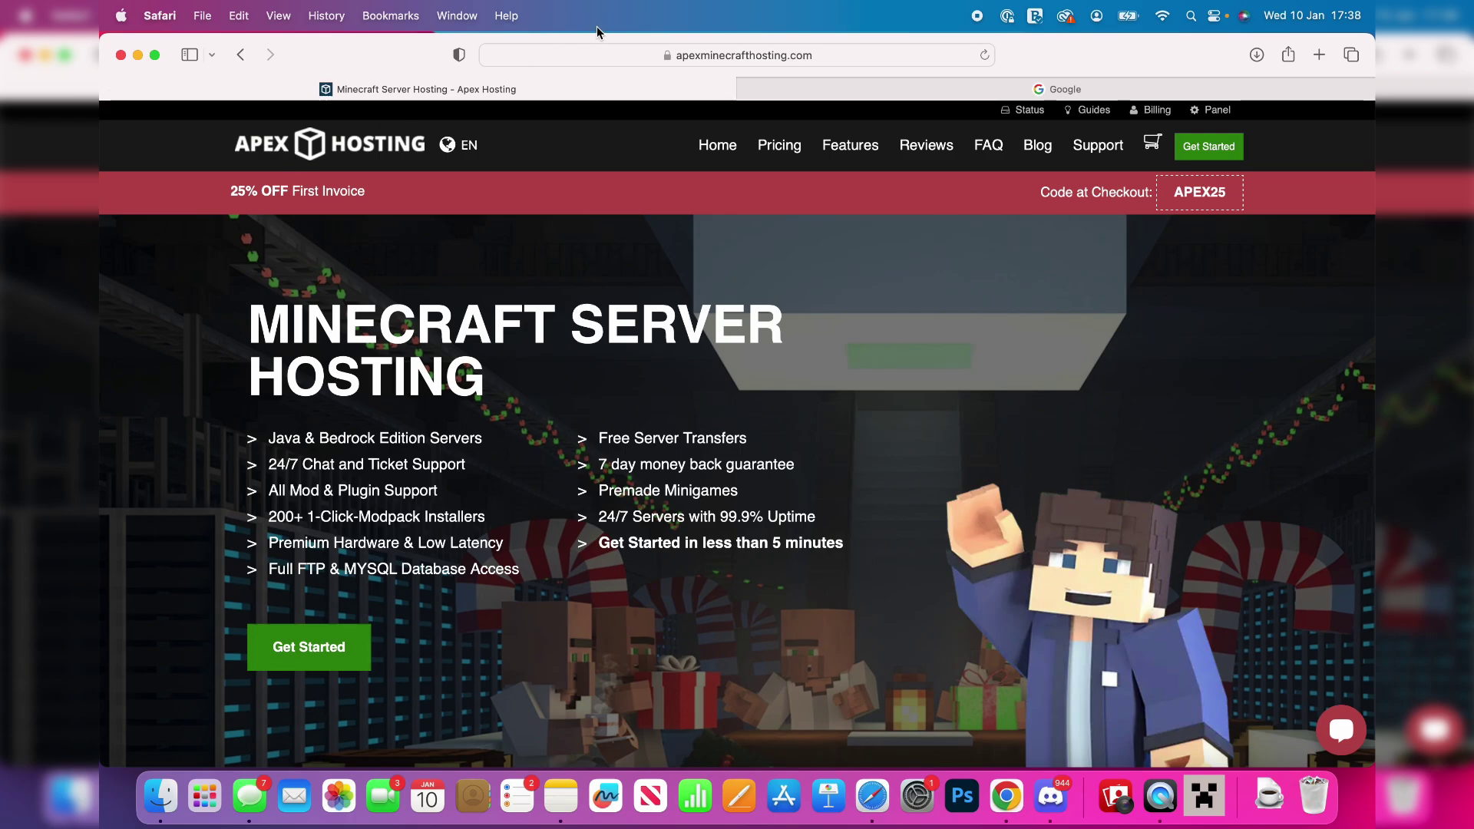
click(880, 90)
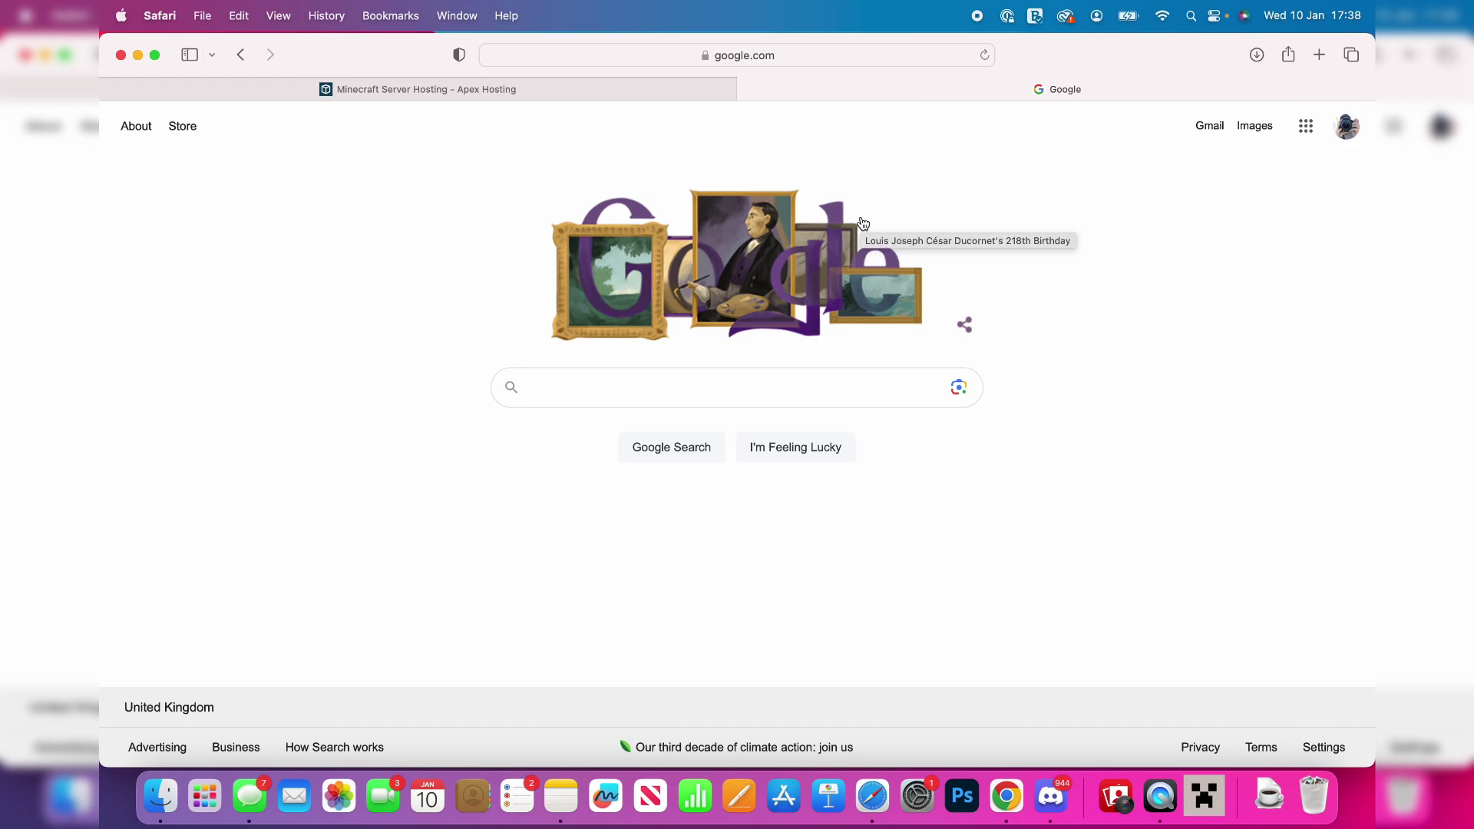
Search Google for 'curse forge' and open the CurseForge website.
text(curse forge)
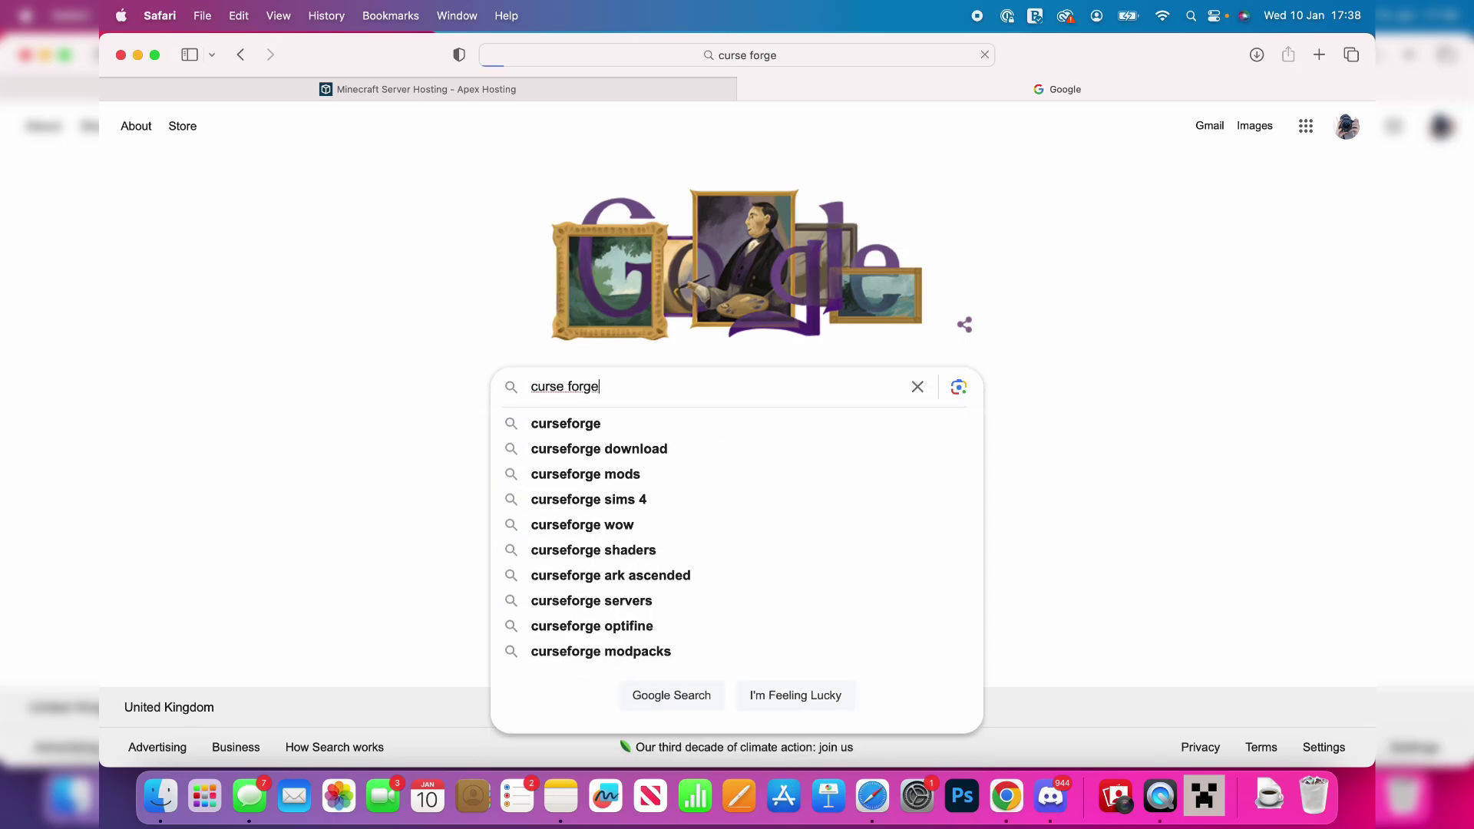
key(Return)
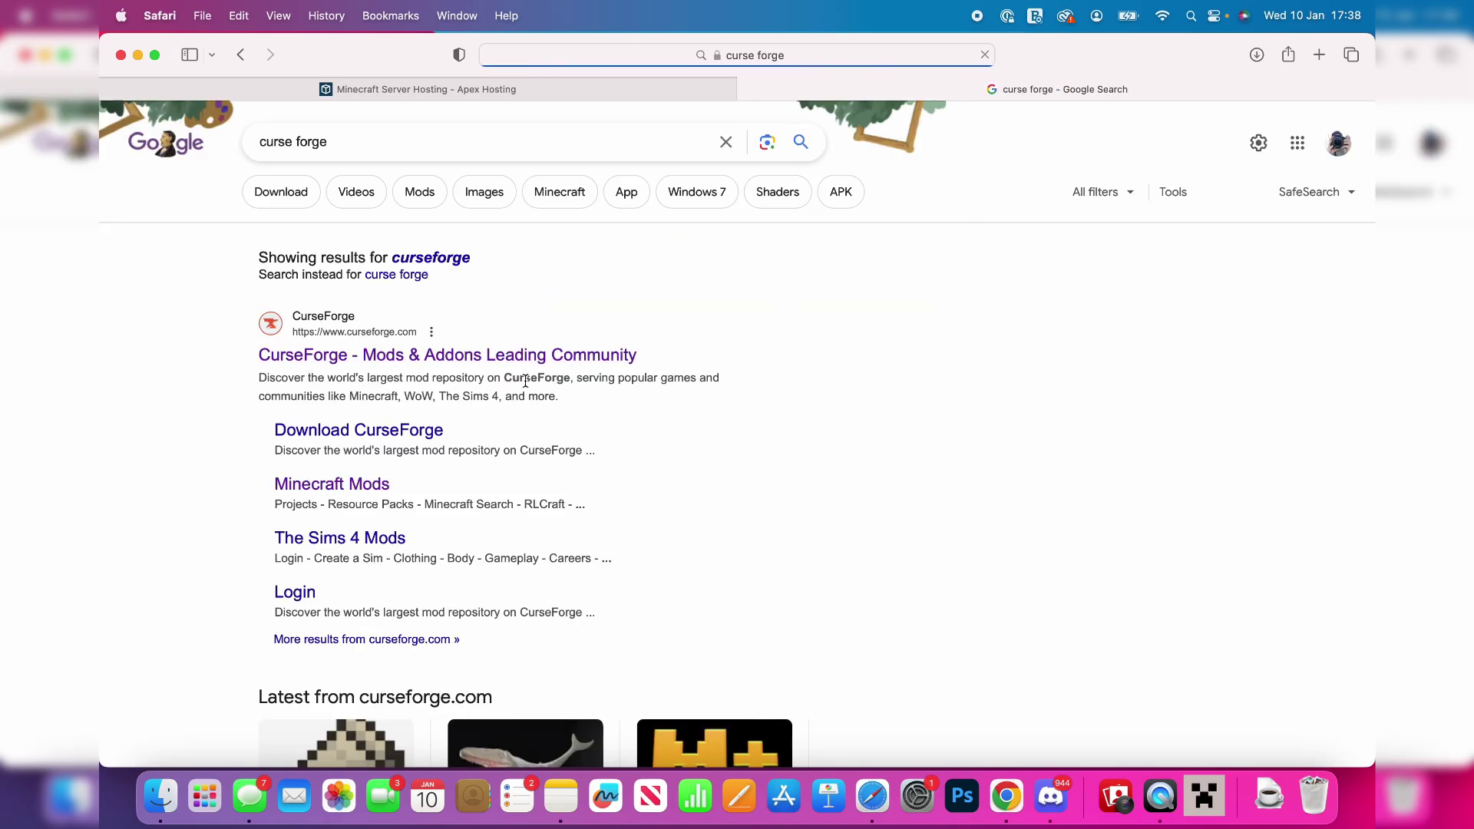
click(400, 352)
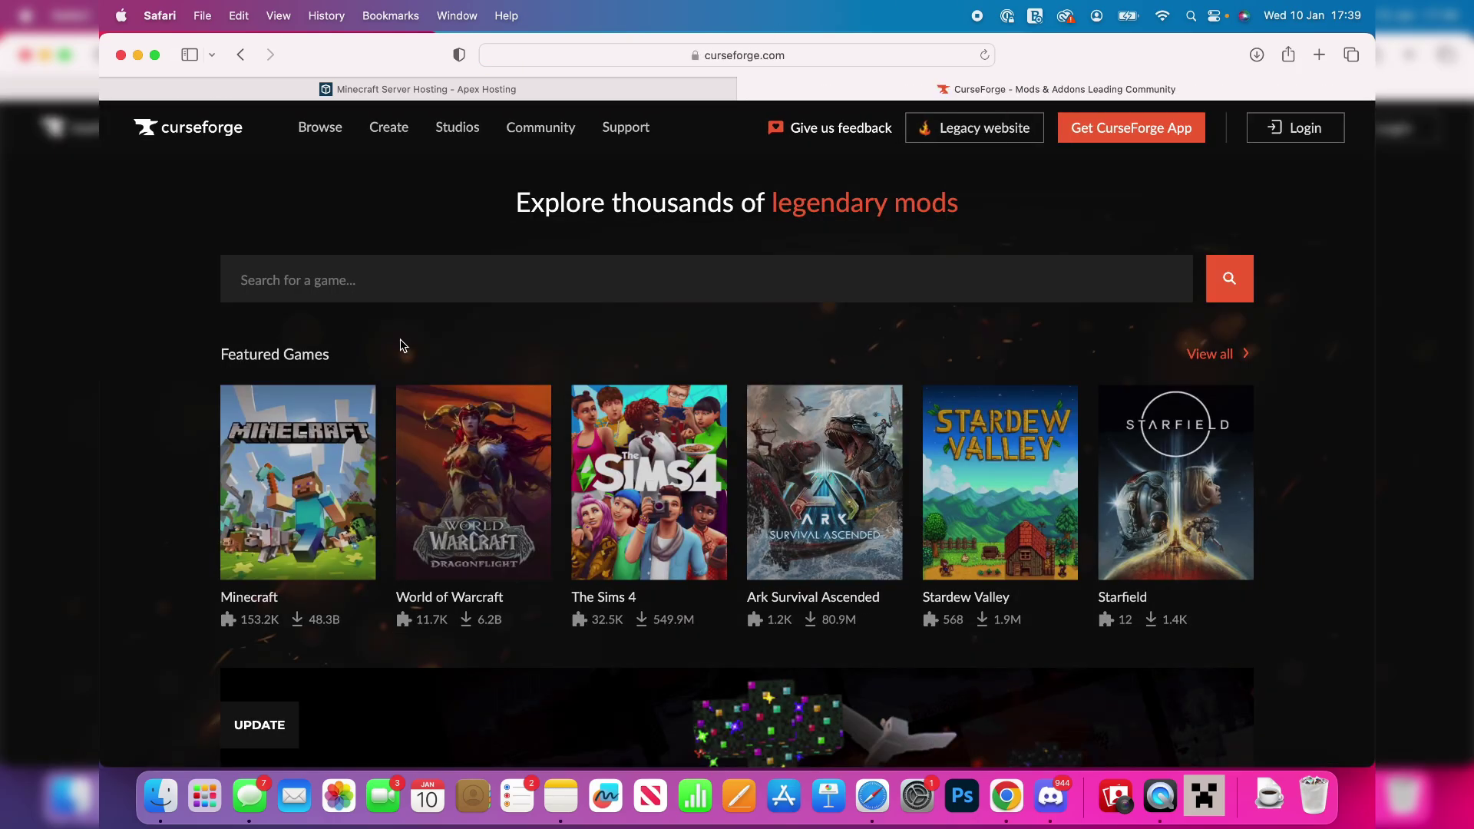
Browse CurseForge's latest Minecraft resource packs down to ModernArch [128].
click(287, 464)
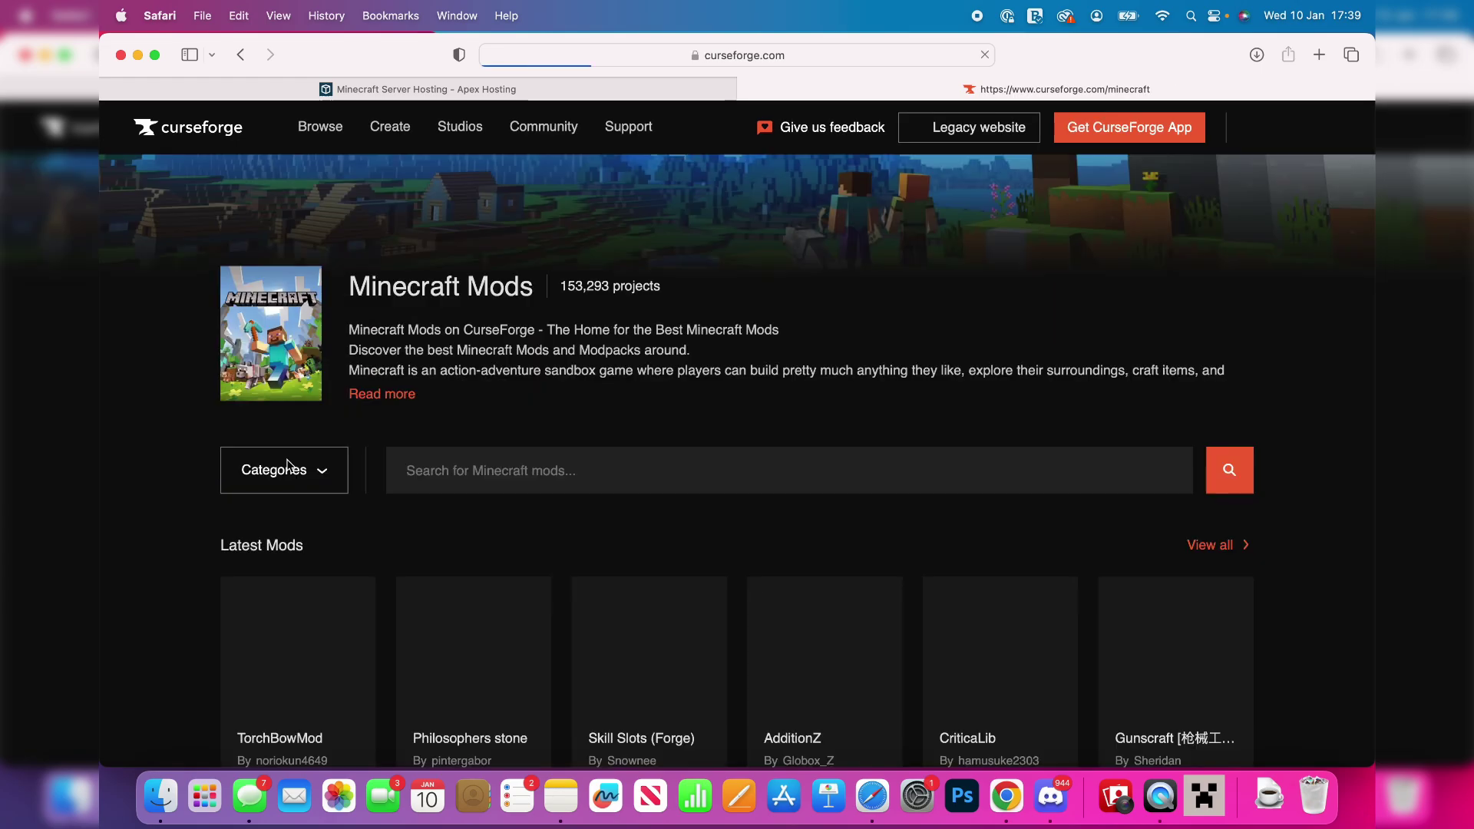
scroll(375, 470, down, 5)
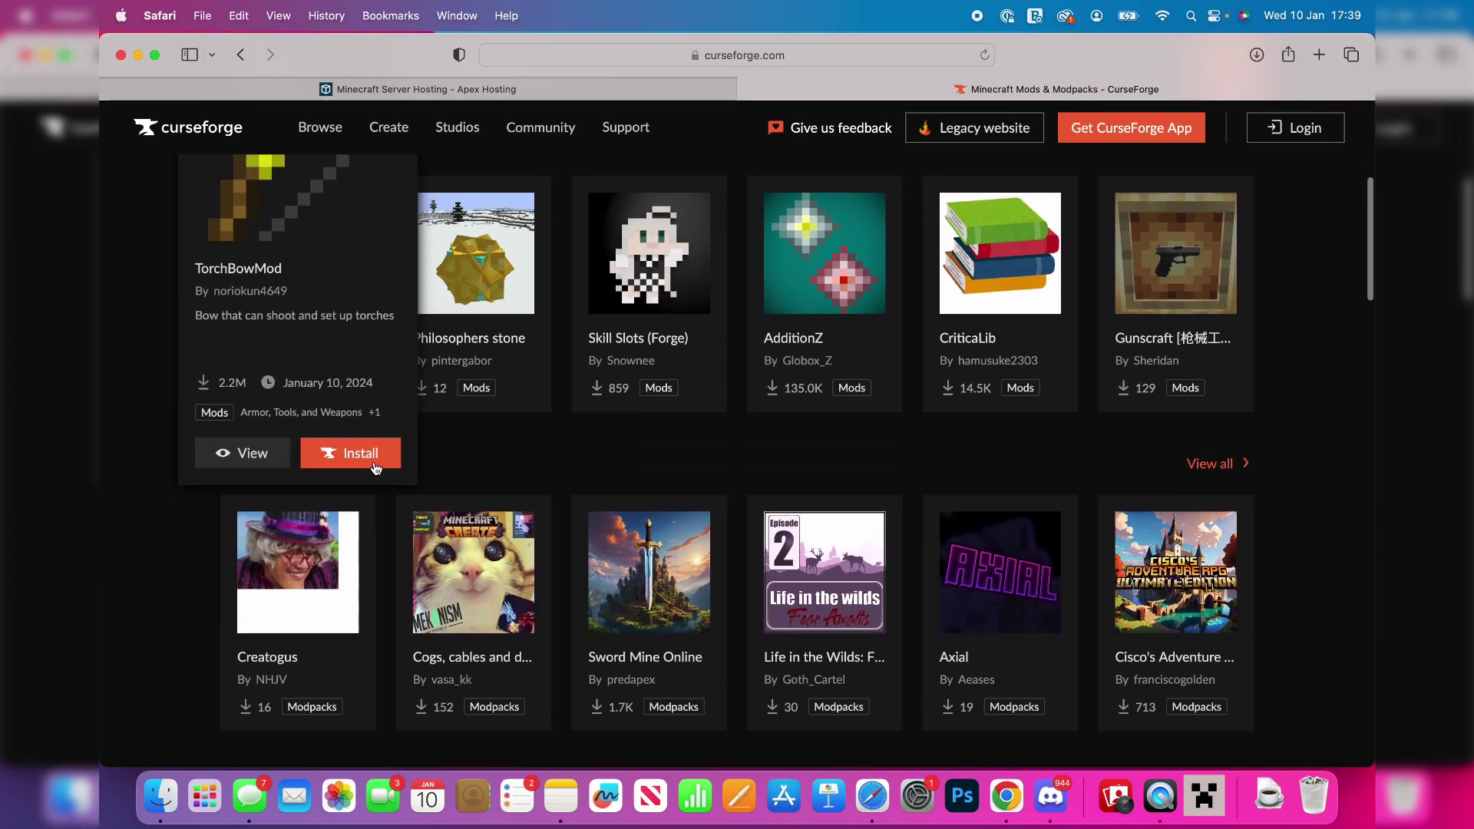
scroll(375, 470, down, 5)
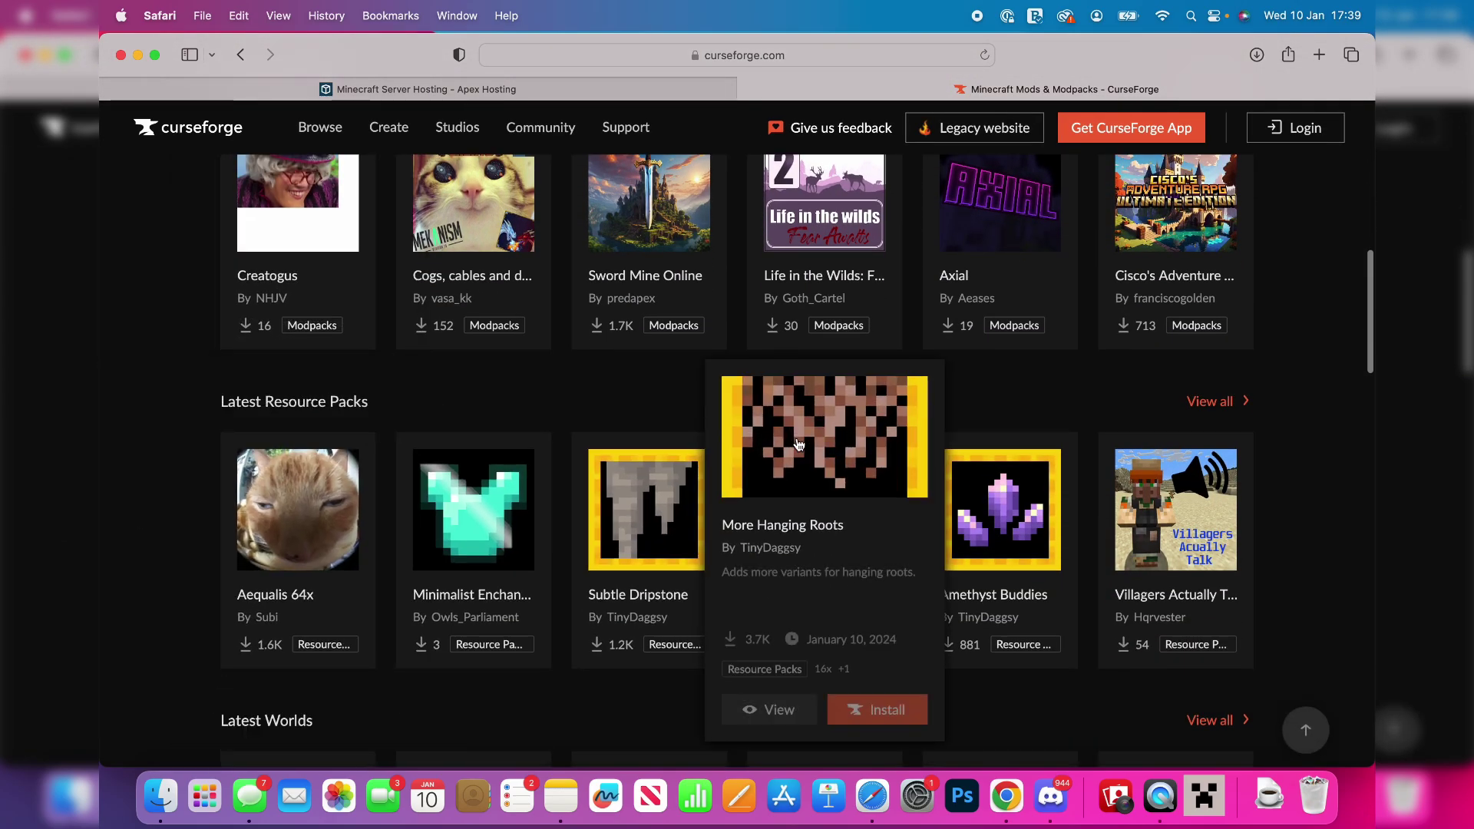
click(1211, 405)
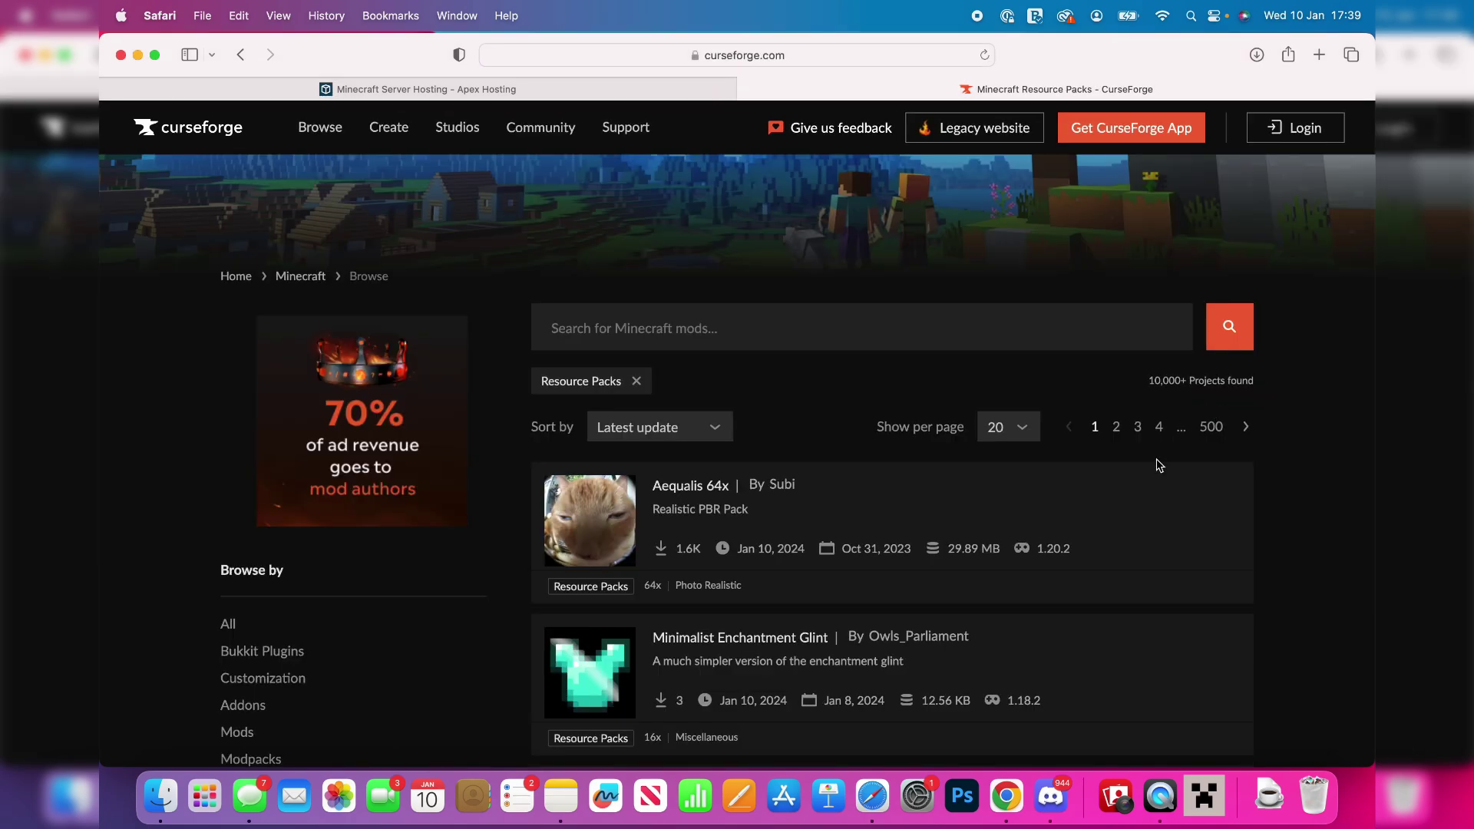
scroll(1159, 466, down, 3)
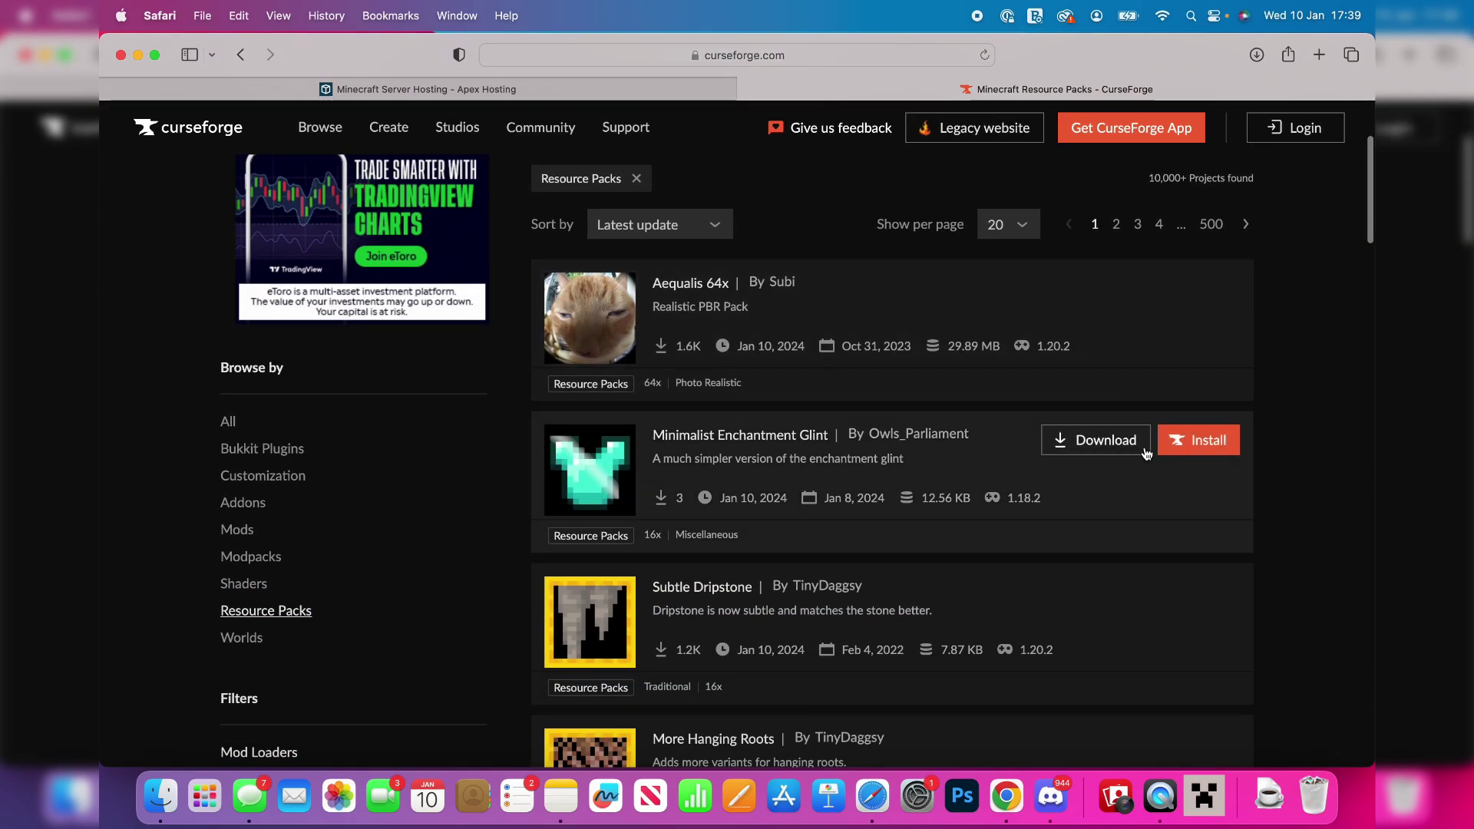
scroll(1350, 395, down, 15)
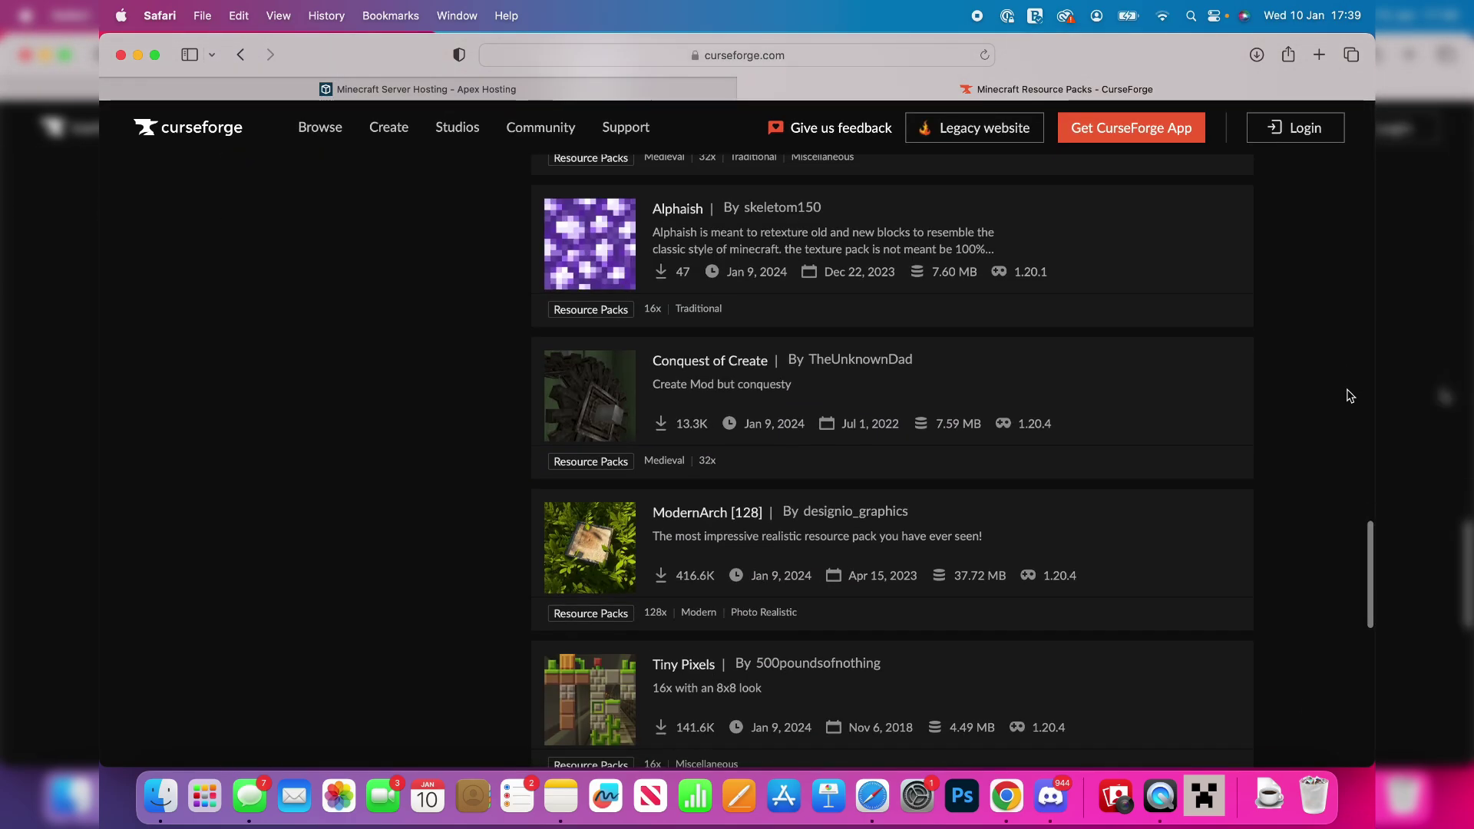
scroll(1346, 395, down, 1)
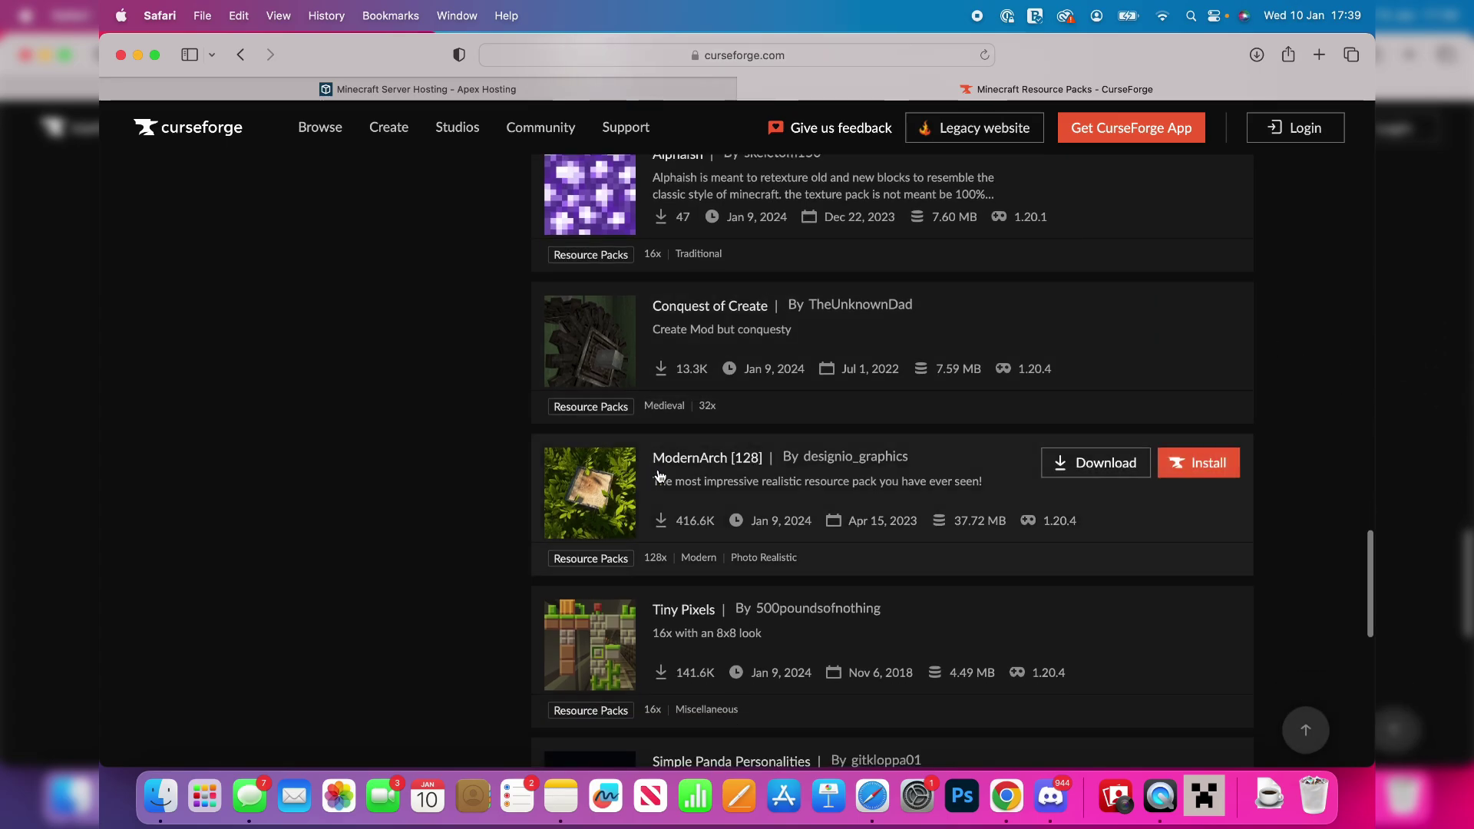
Open ModernArch [128]'s Files tab and the options for the newest ModernArch+R232 file.
click(717, 470)
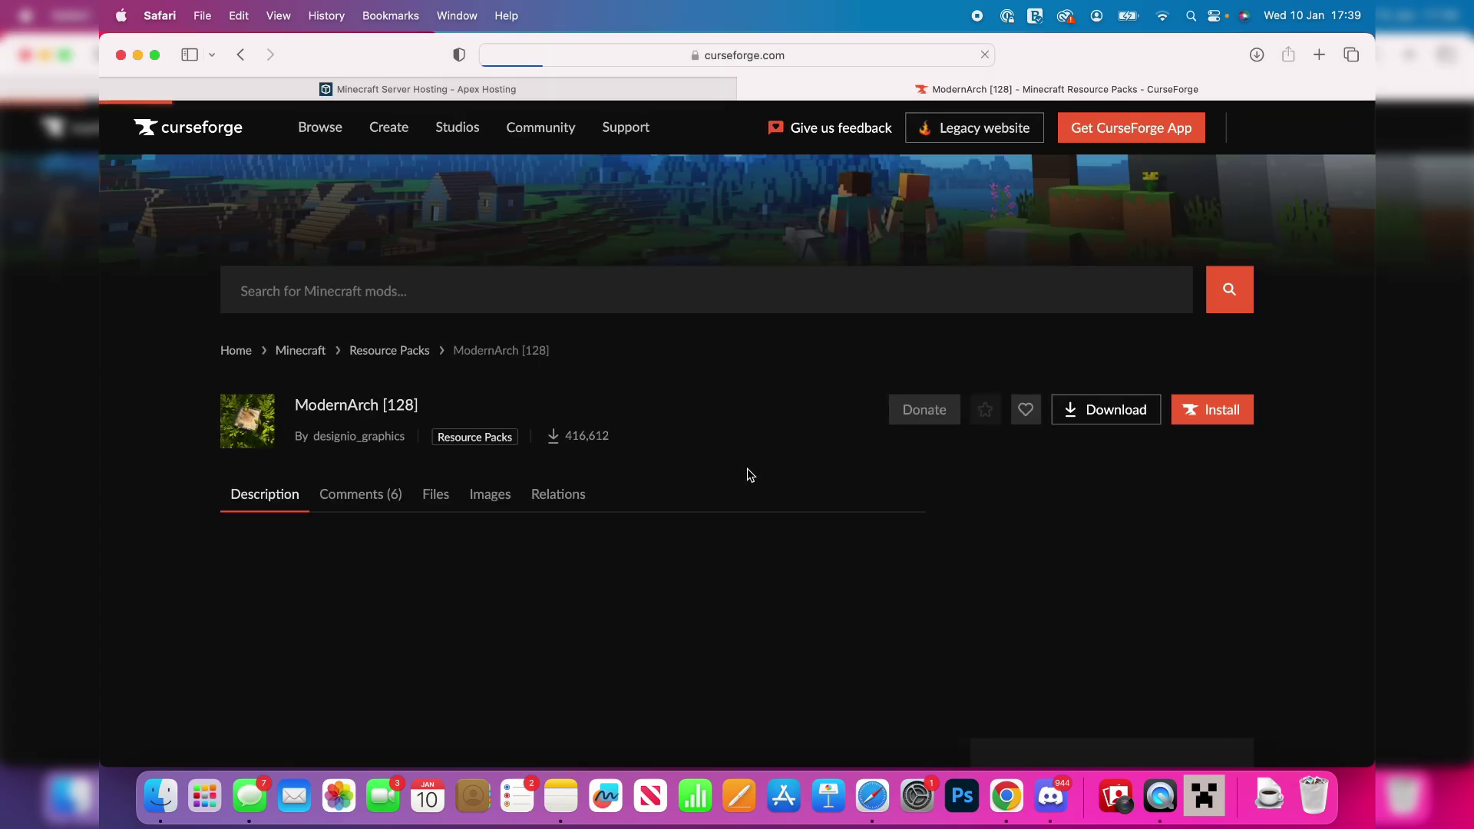
scroll(650, 519, down, 3)
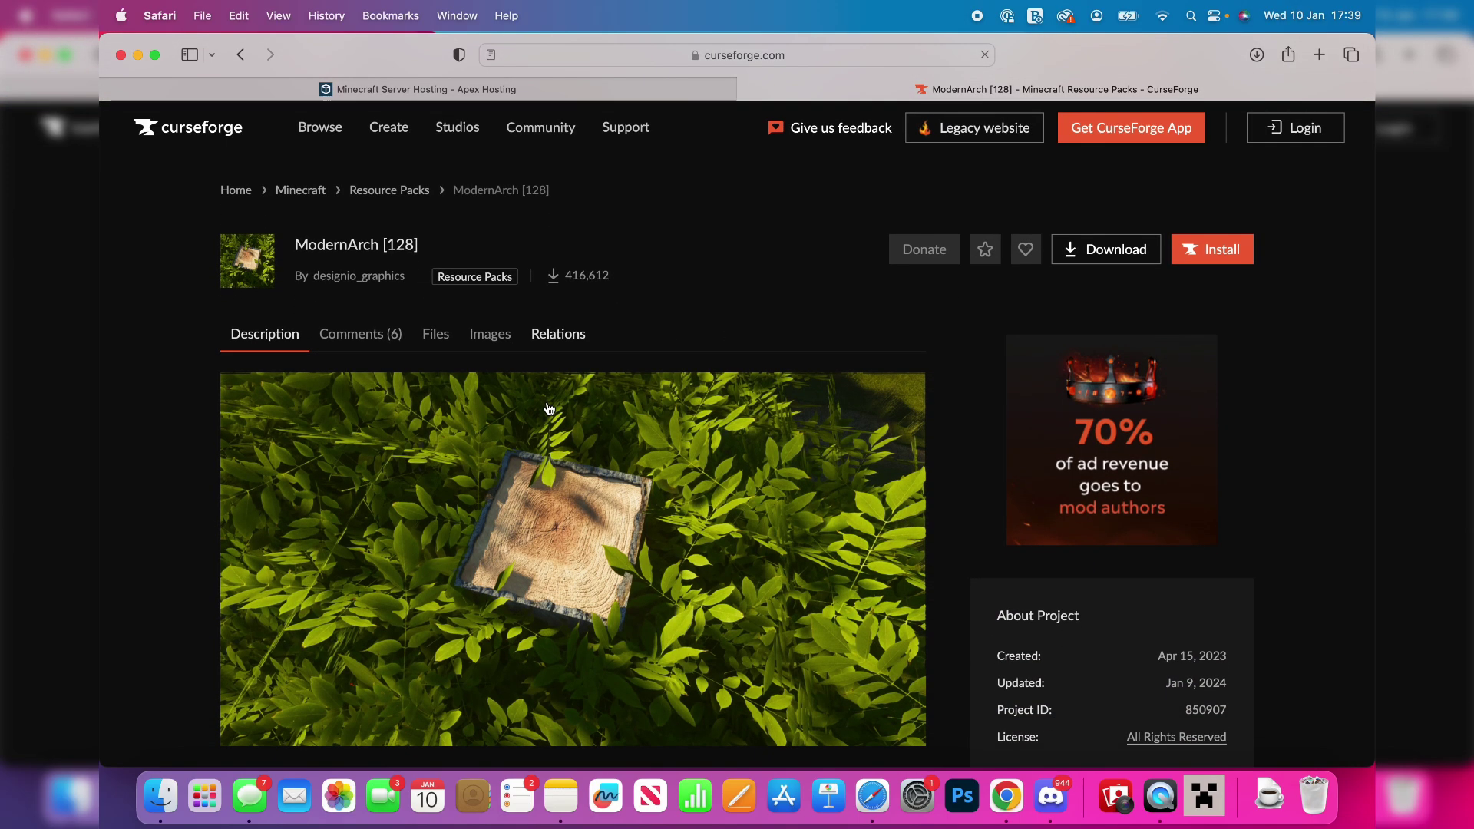
click(434, 335)
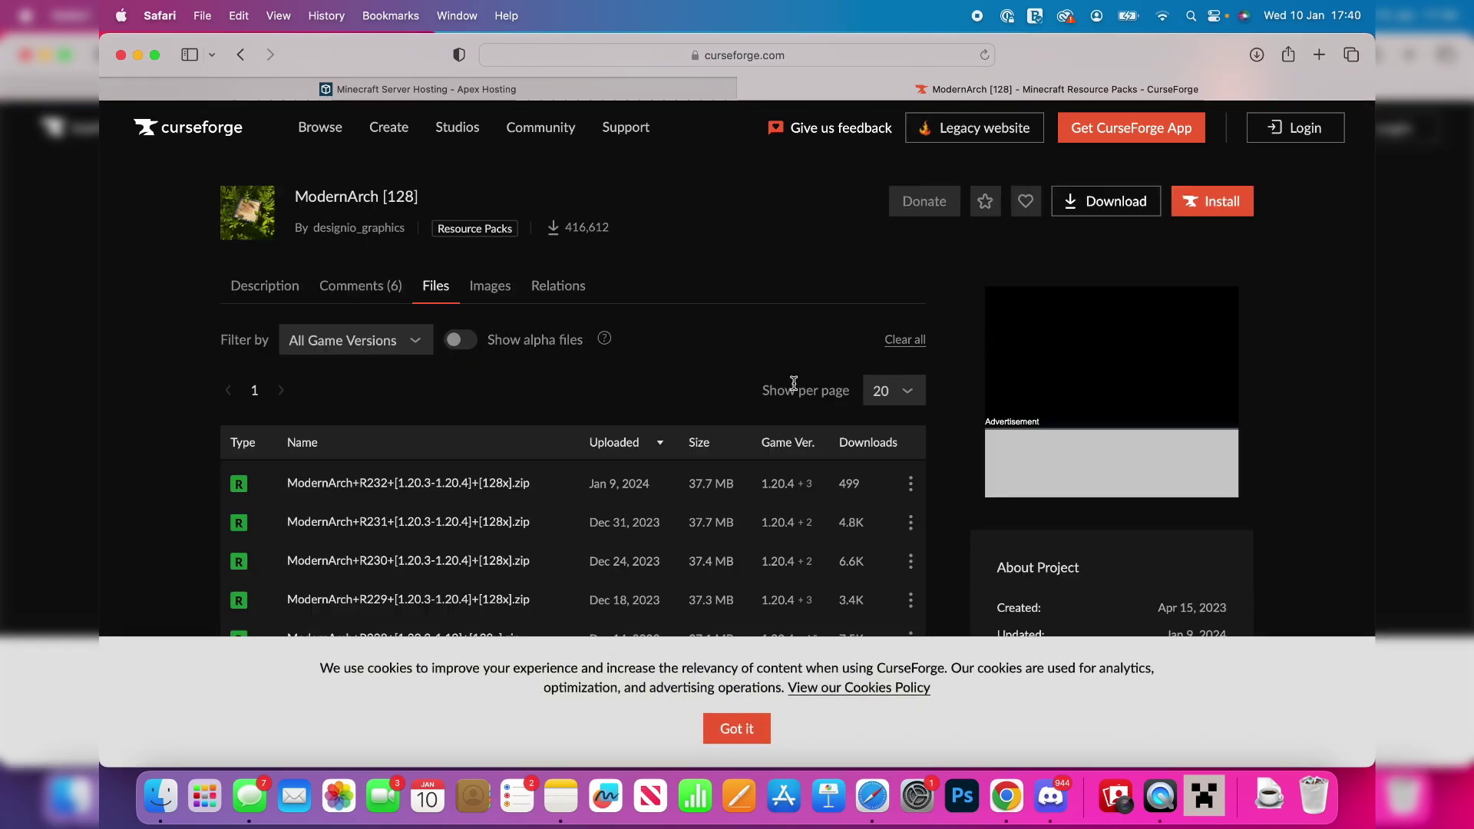
scroll(791, 384, down, 2)
scroll(793, 387, down, 1)
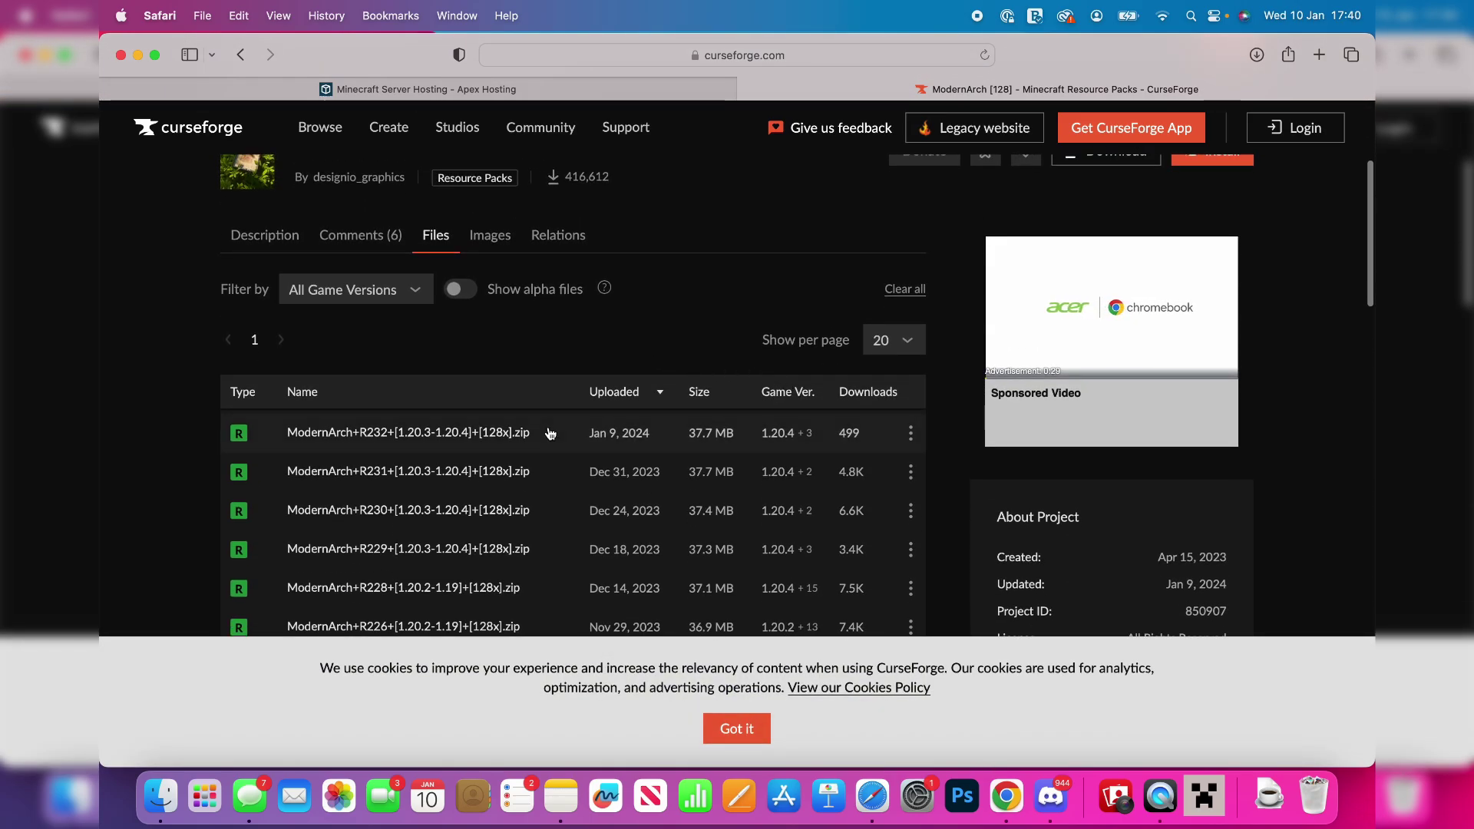
scroll(798, 399, down, 2)
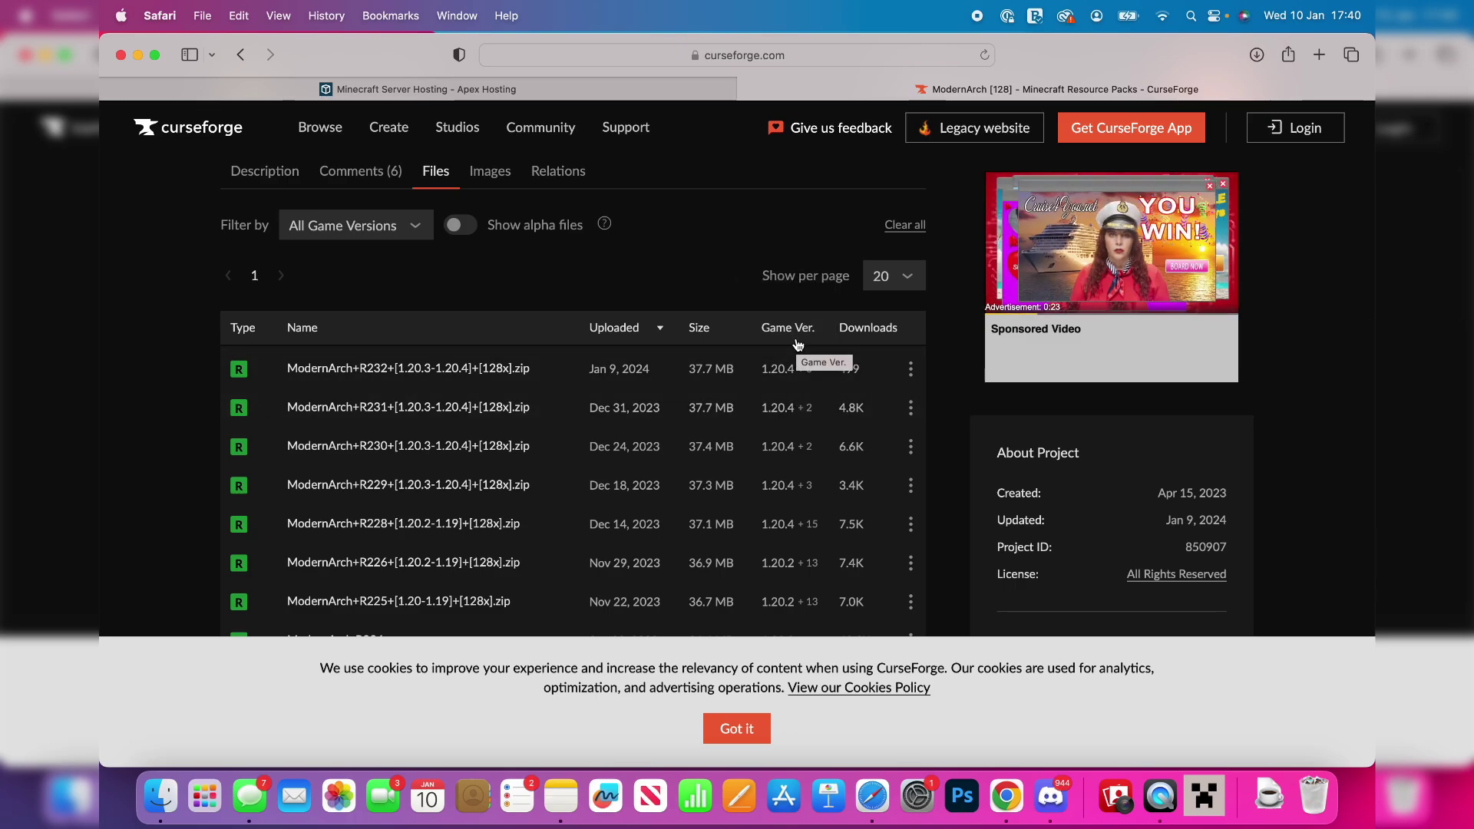
mouse_move(791, 375)
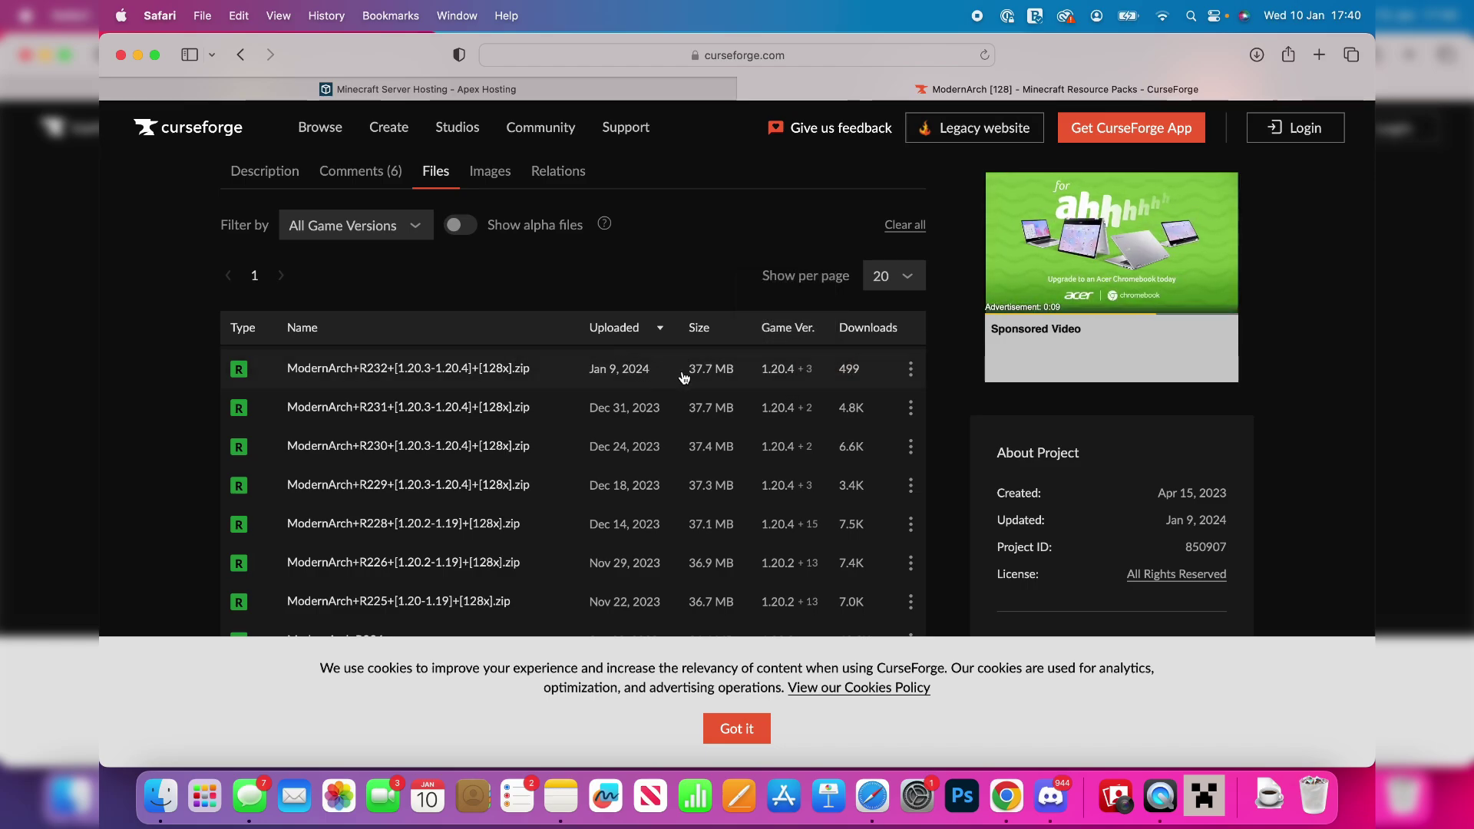
click(911, 371)
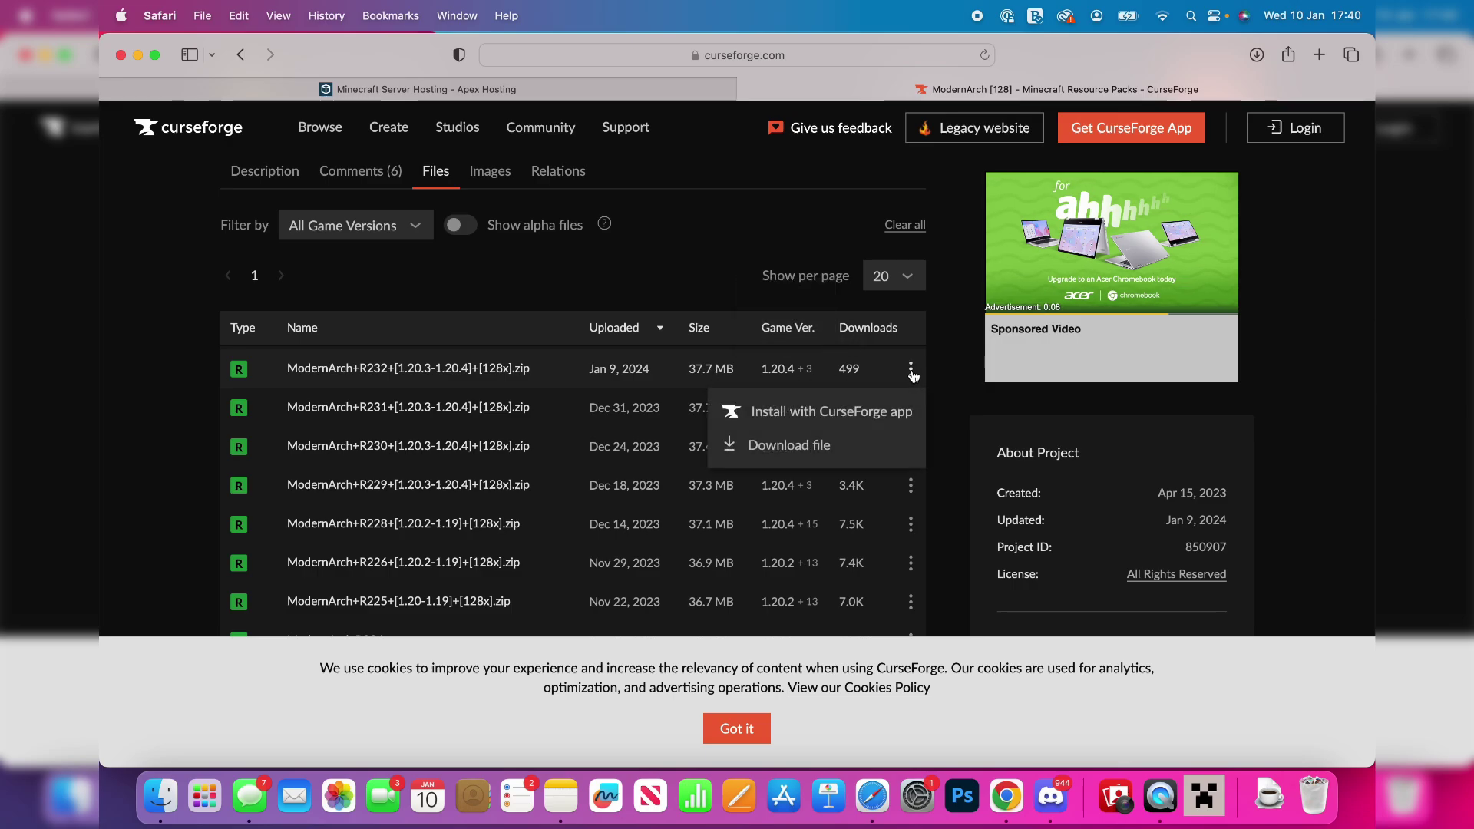
Download the ModernArch R232 zip and drag the downloaded folder onto the desktop.
click(829, 446)
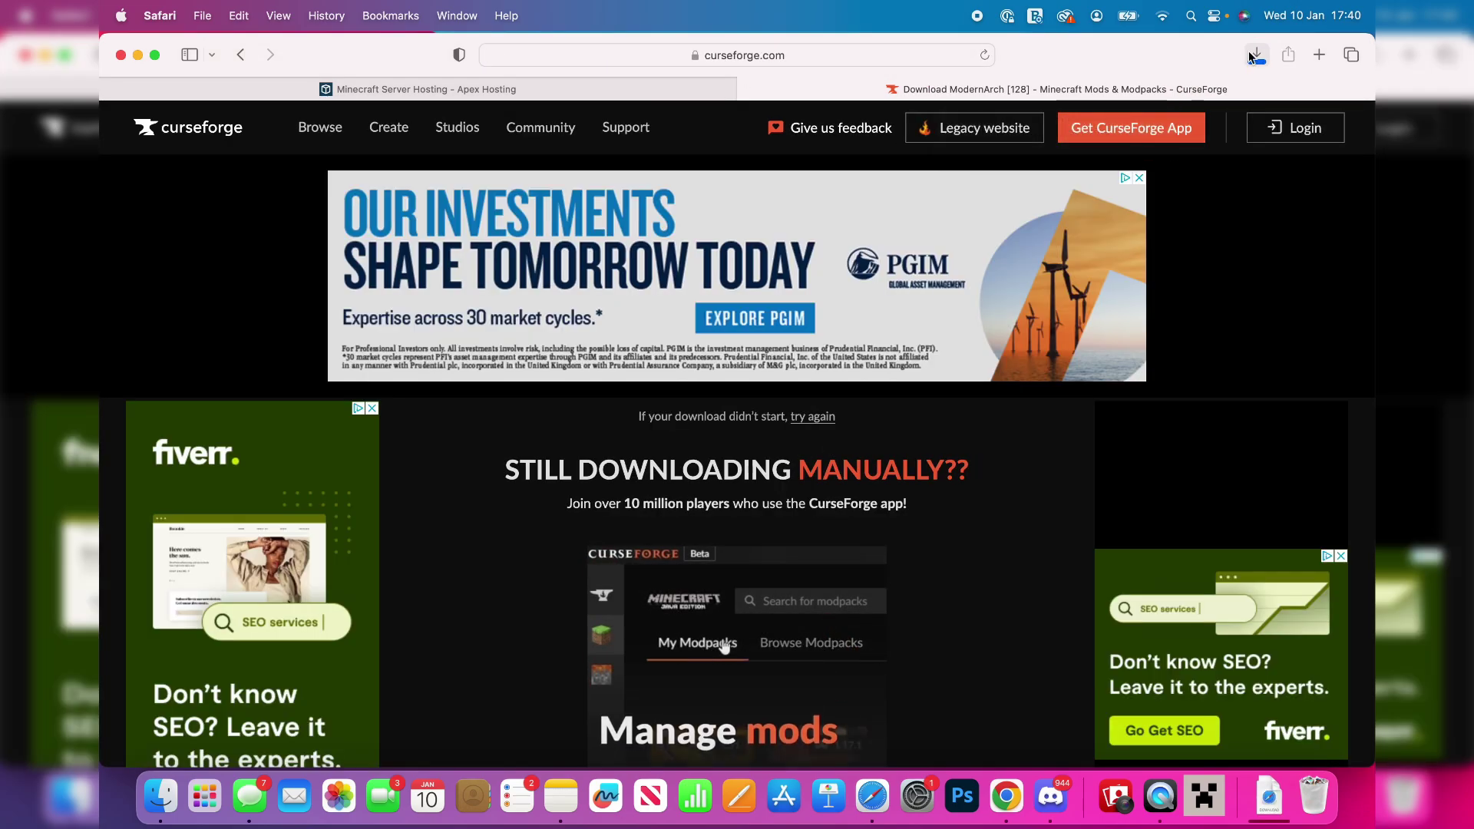
click(1255, 55)
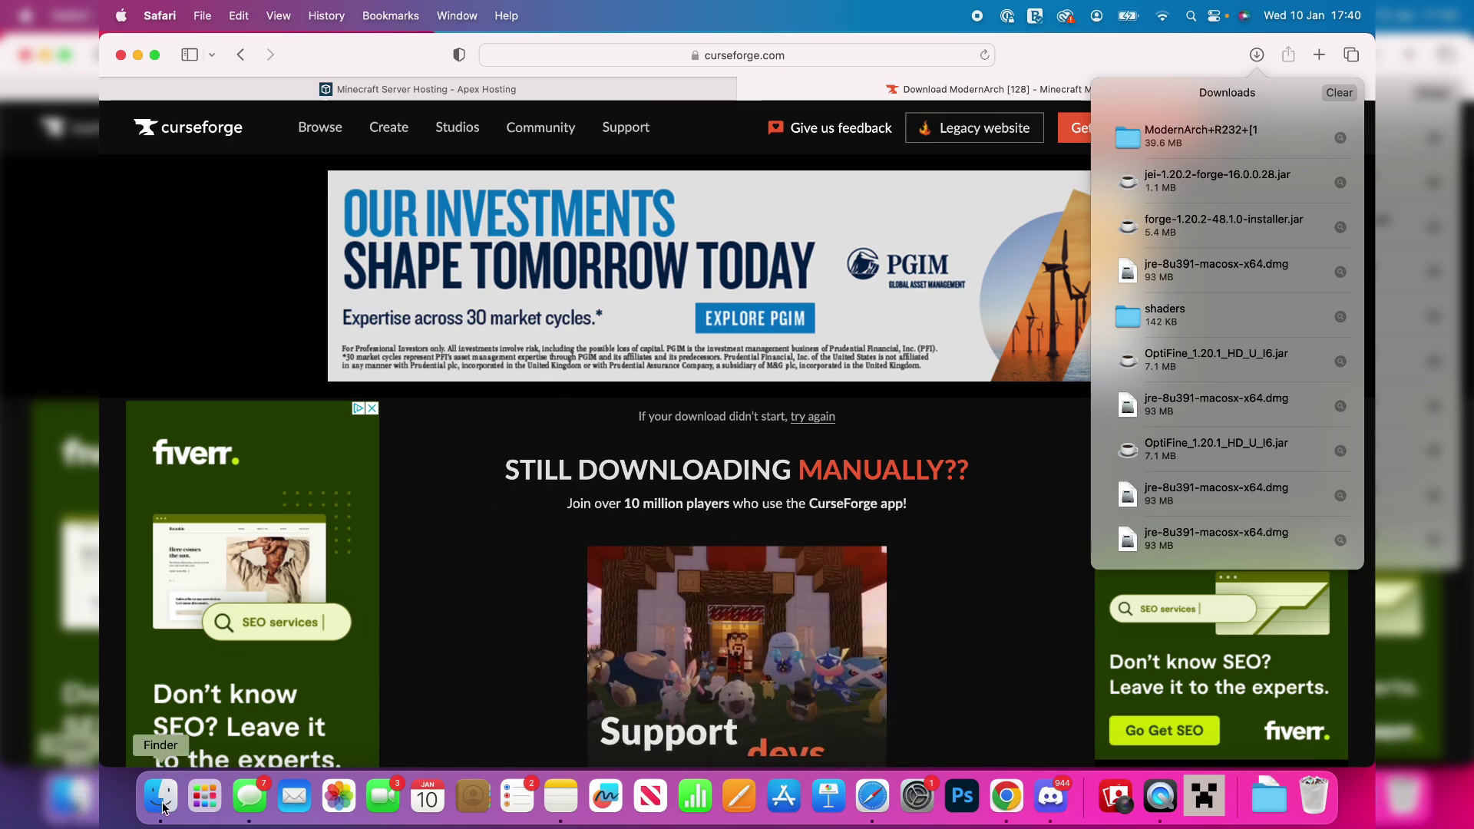
drag(1015, 49, 593, 51)
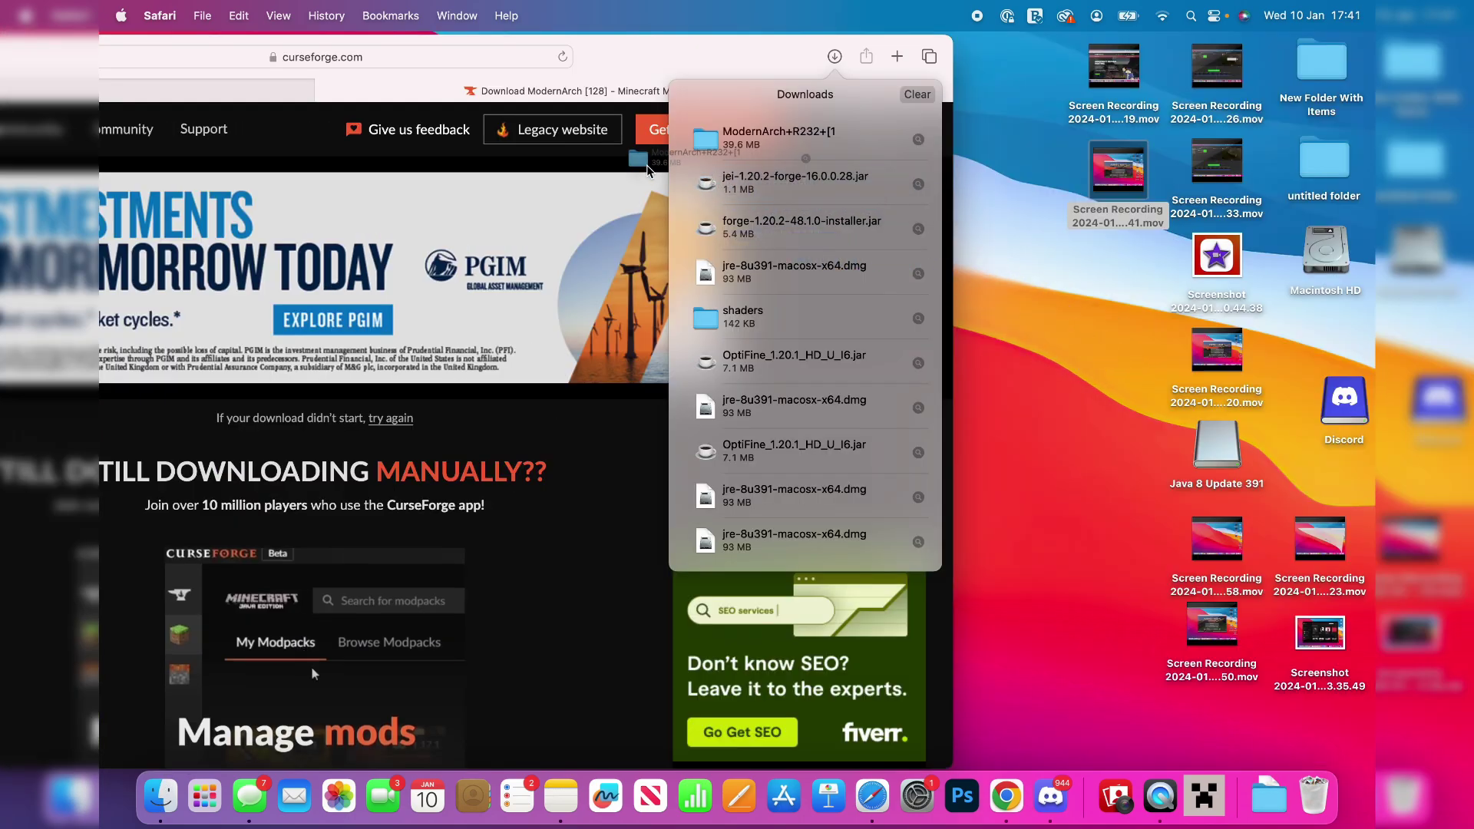
drag(692, 145, 1089, 329)
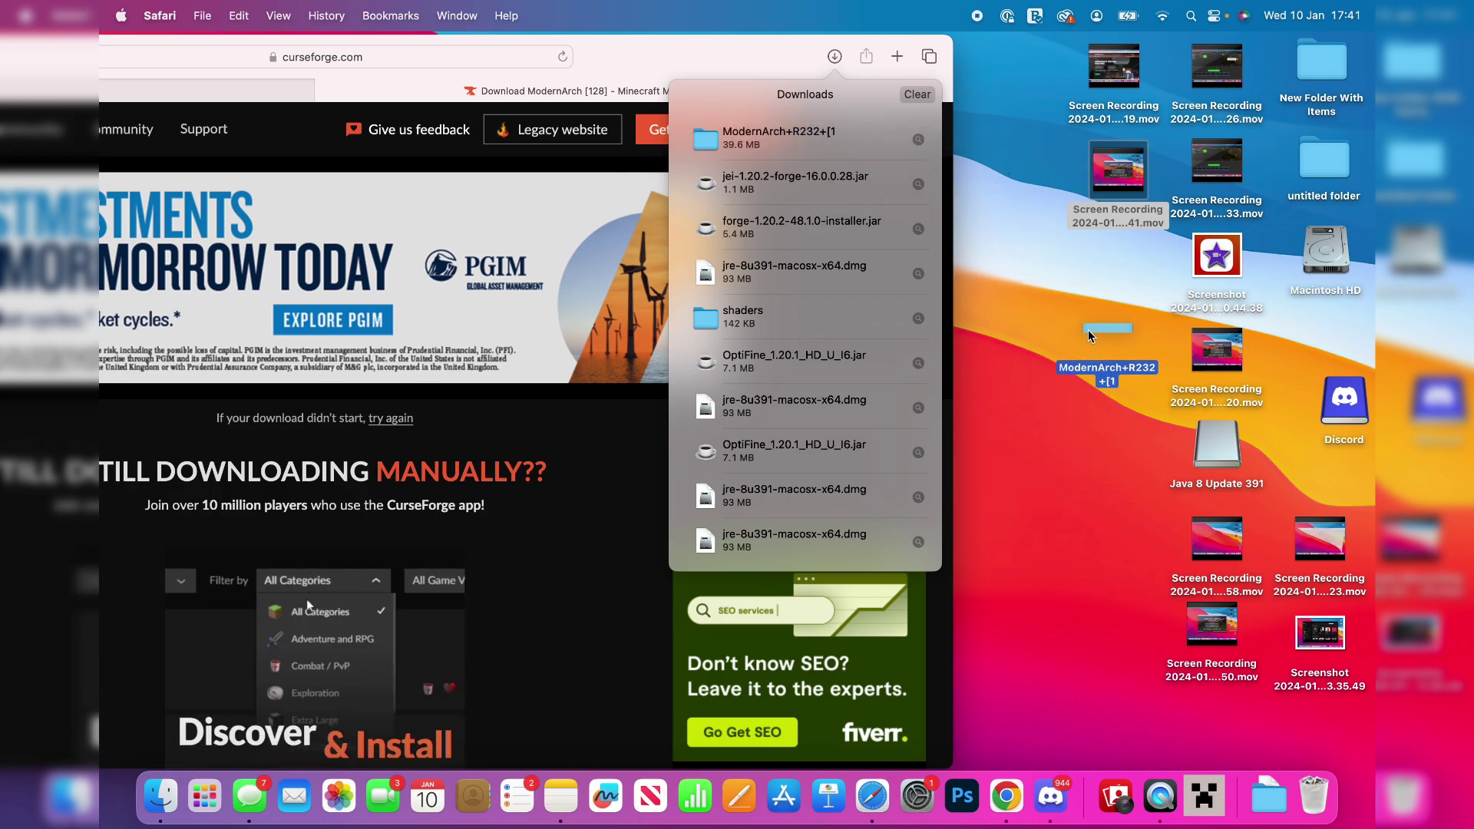
click(1085, 422)
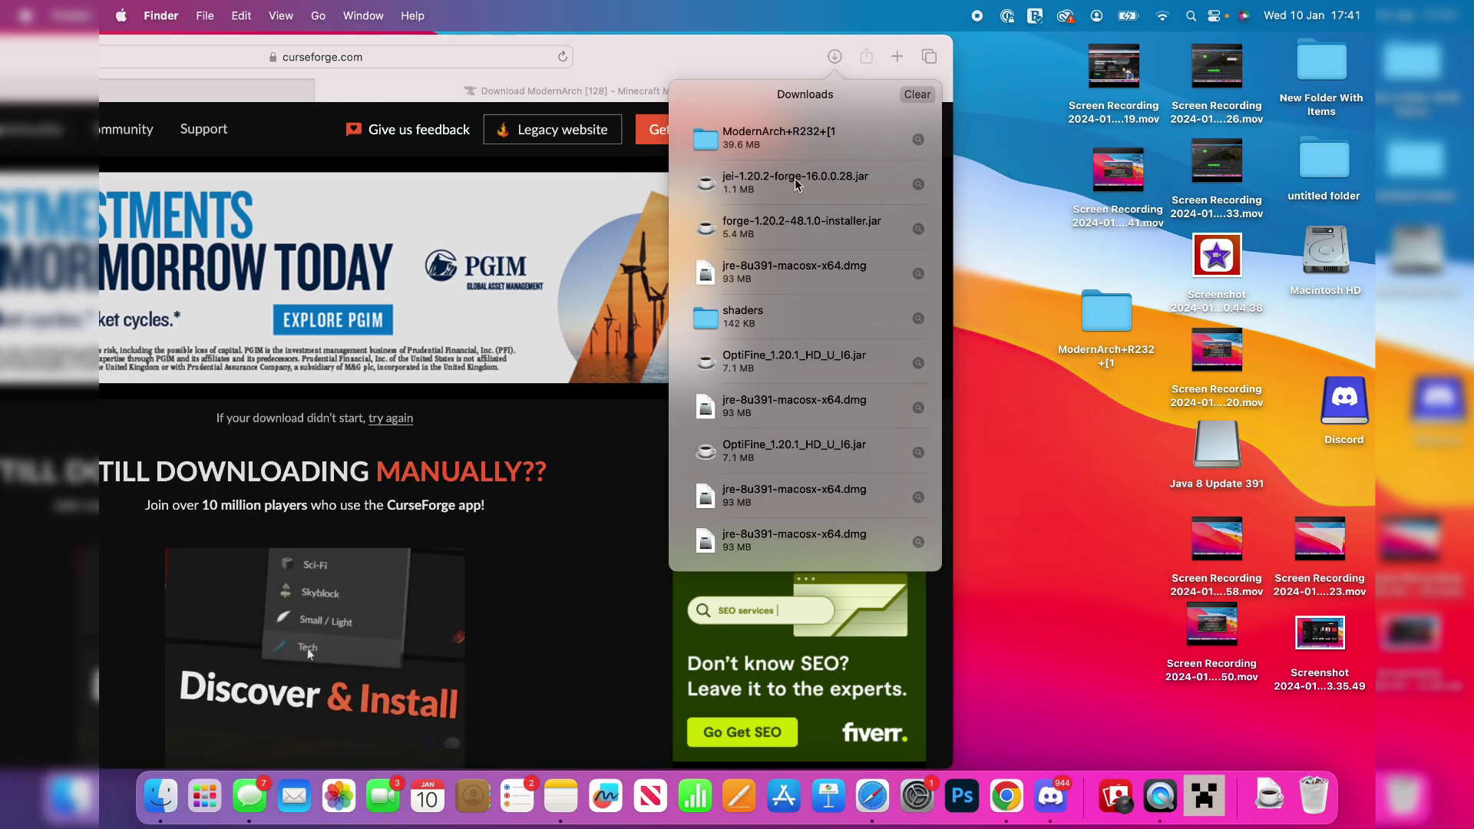
Reposition the Safari window and close it.
click(609, 46)
drag(610, 47, 1058, 56)
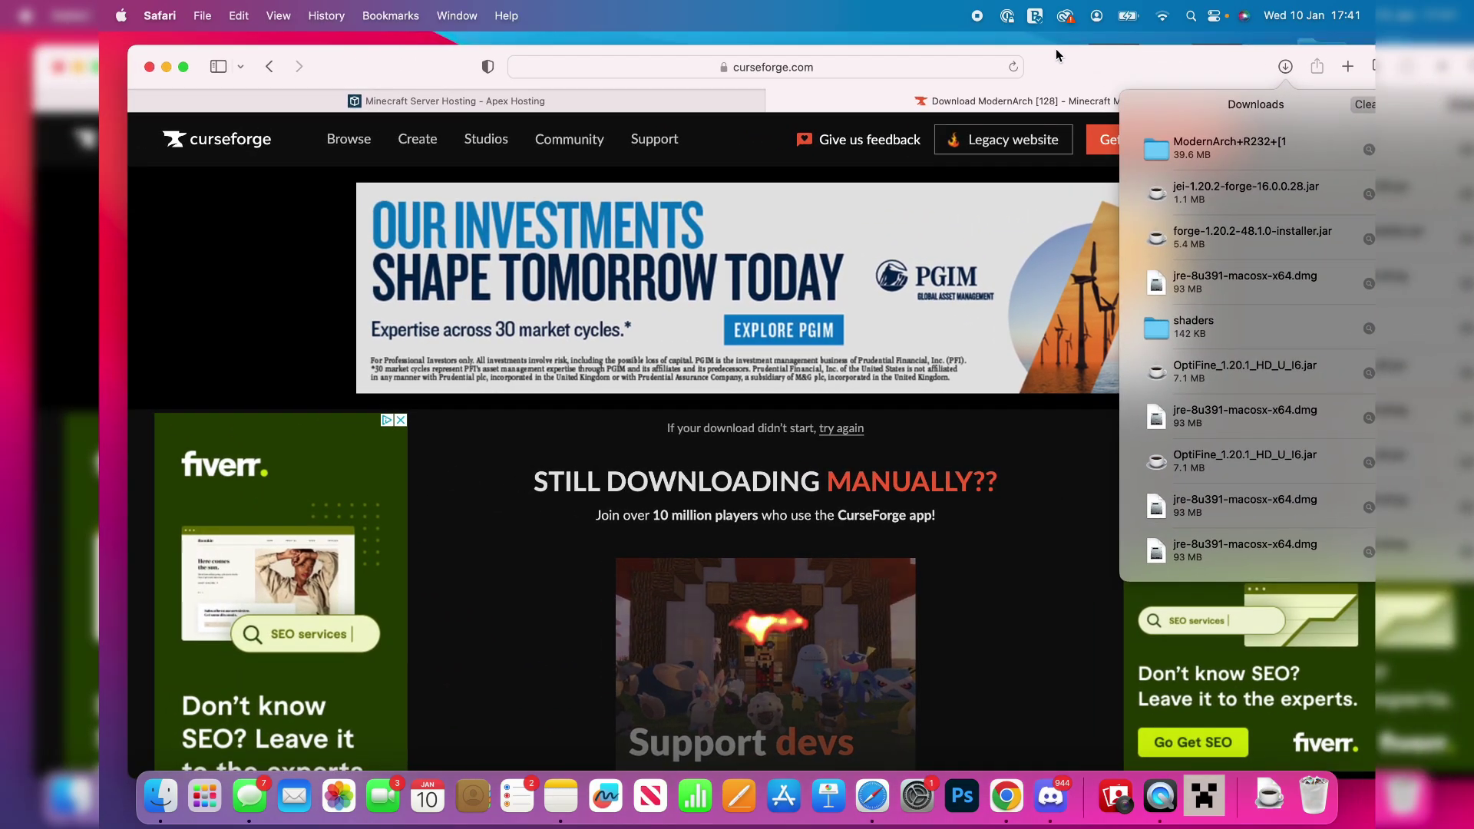
click(149, 67)
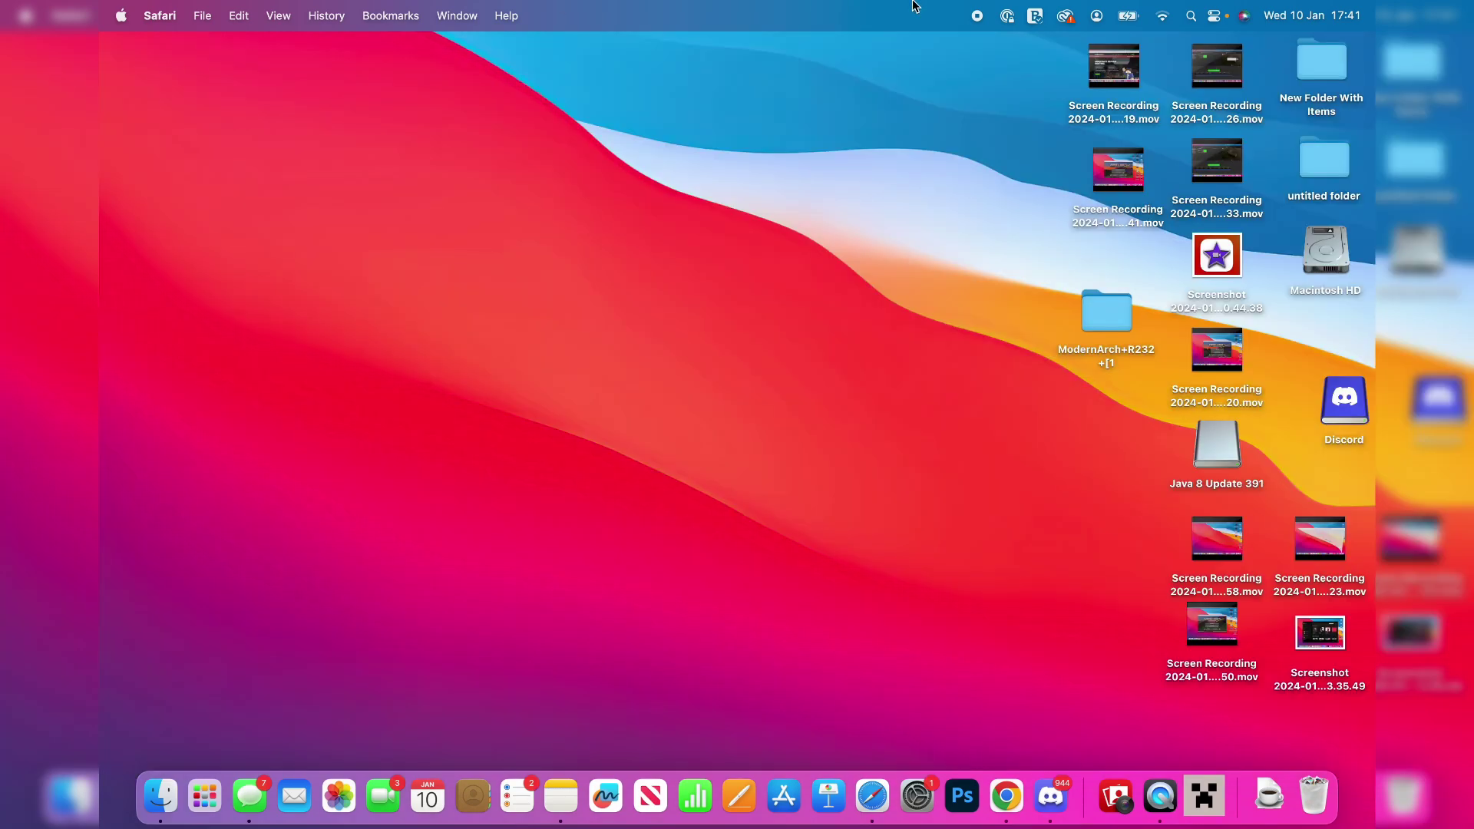
Start the Minecraft Launcher and show its Java Edition Installations list.
click(1191, 15)
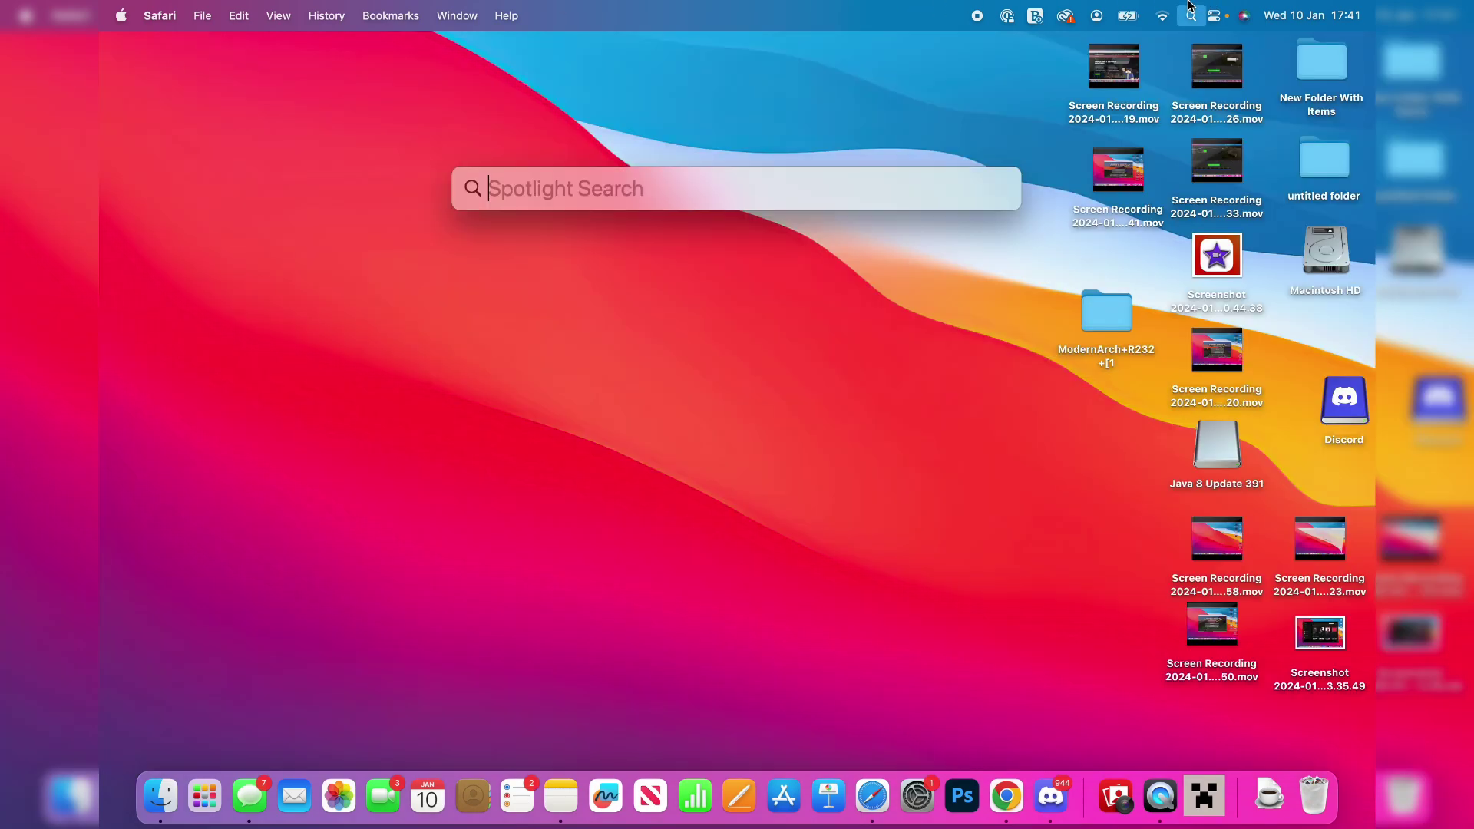
click(889, 500)
click(1202, 816)
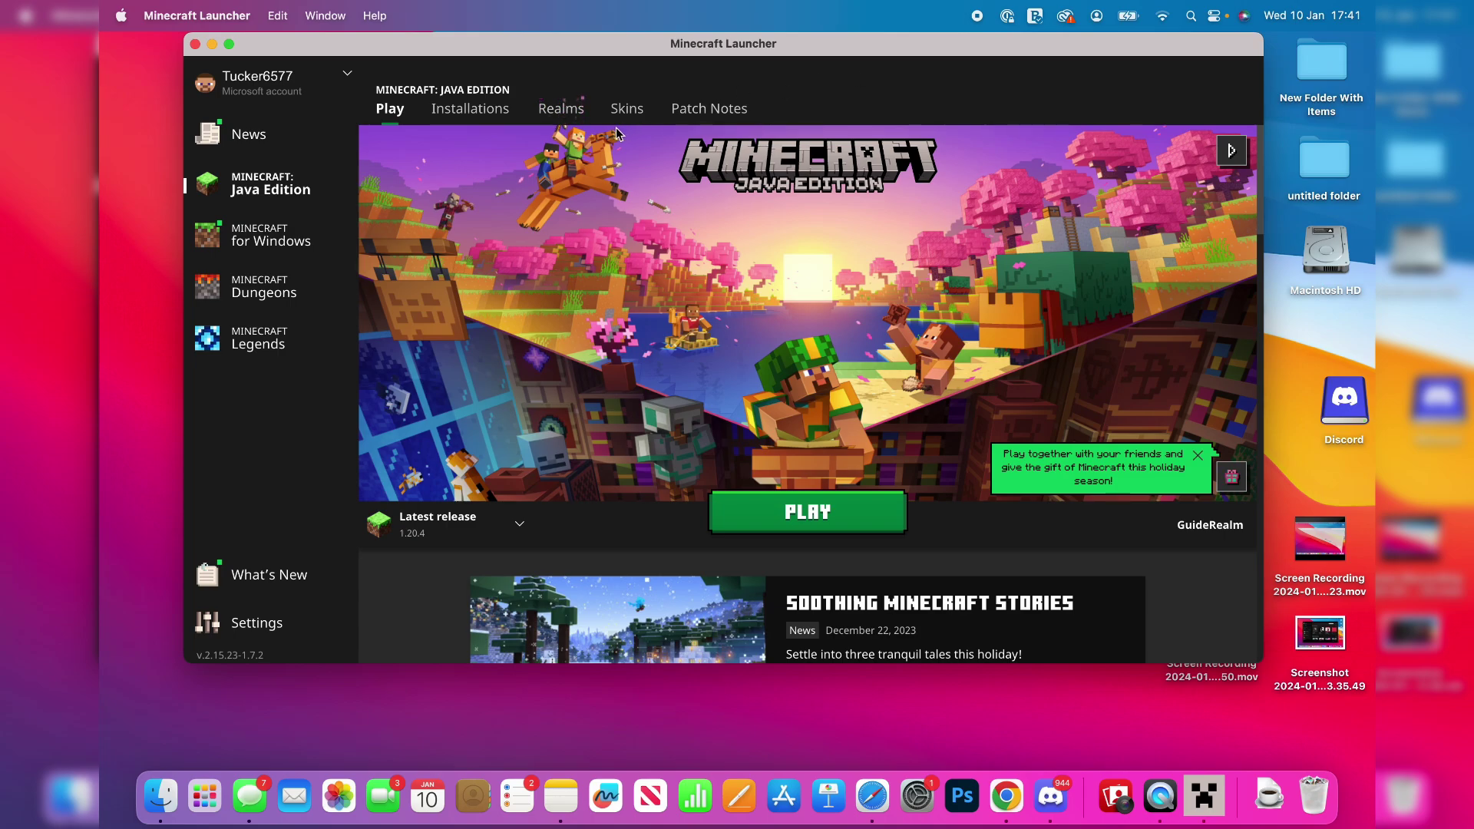
click(487, 113)
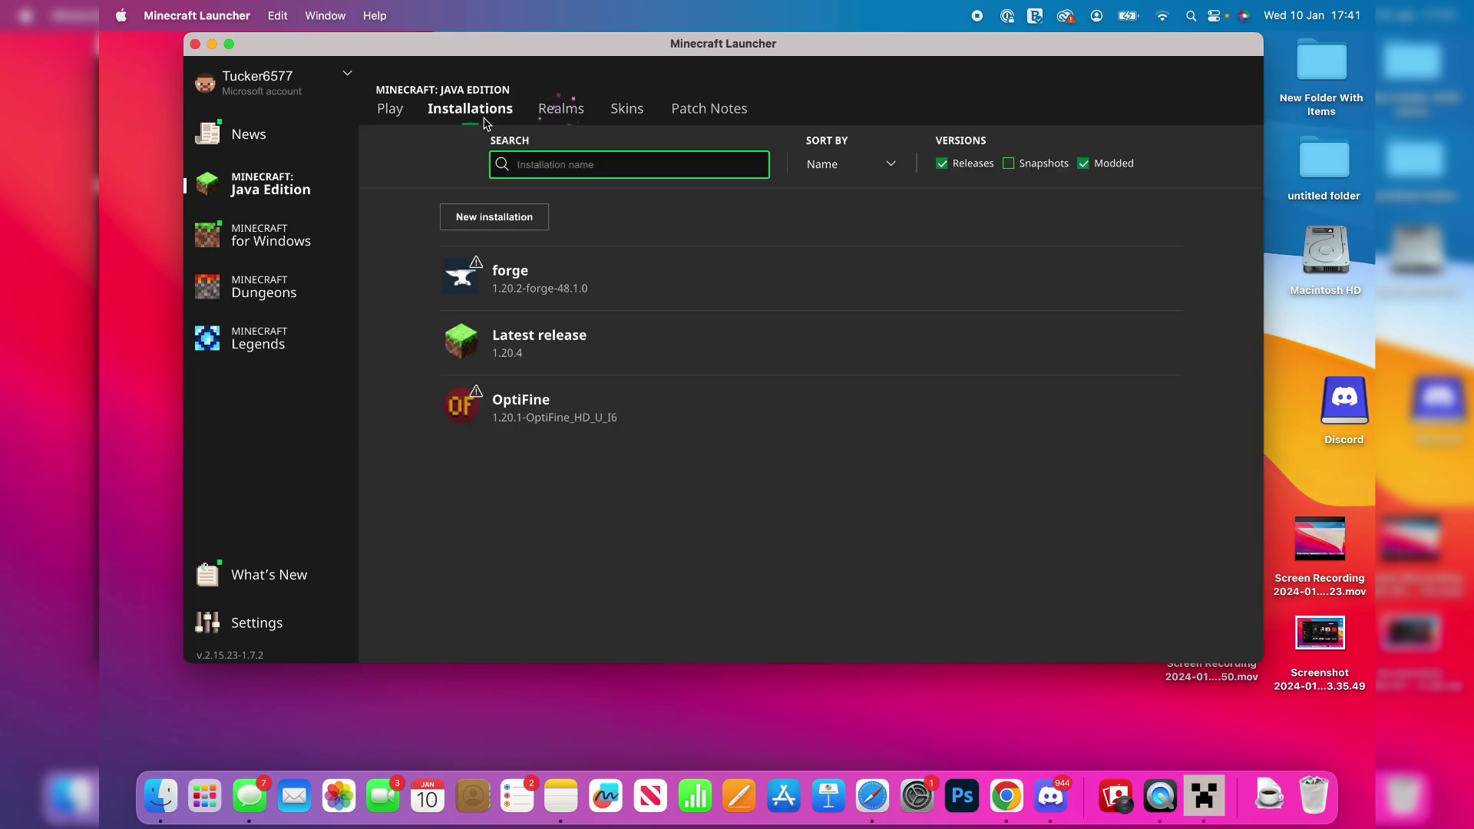
Create a new installation named 'hi' using release 1.20.3.
click(482, 215)
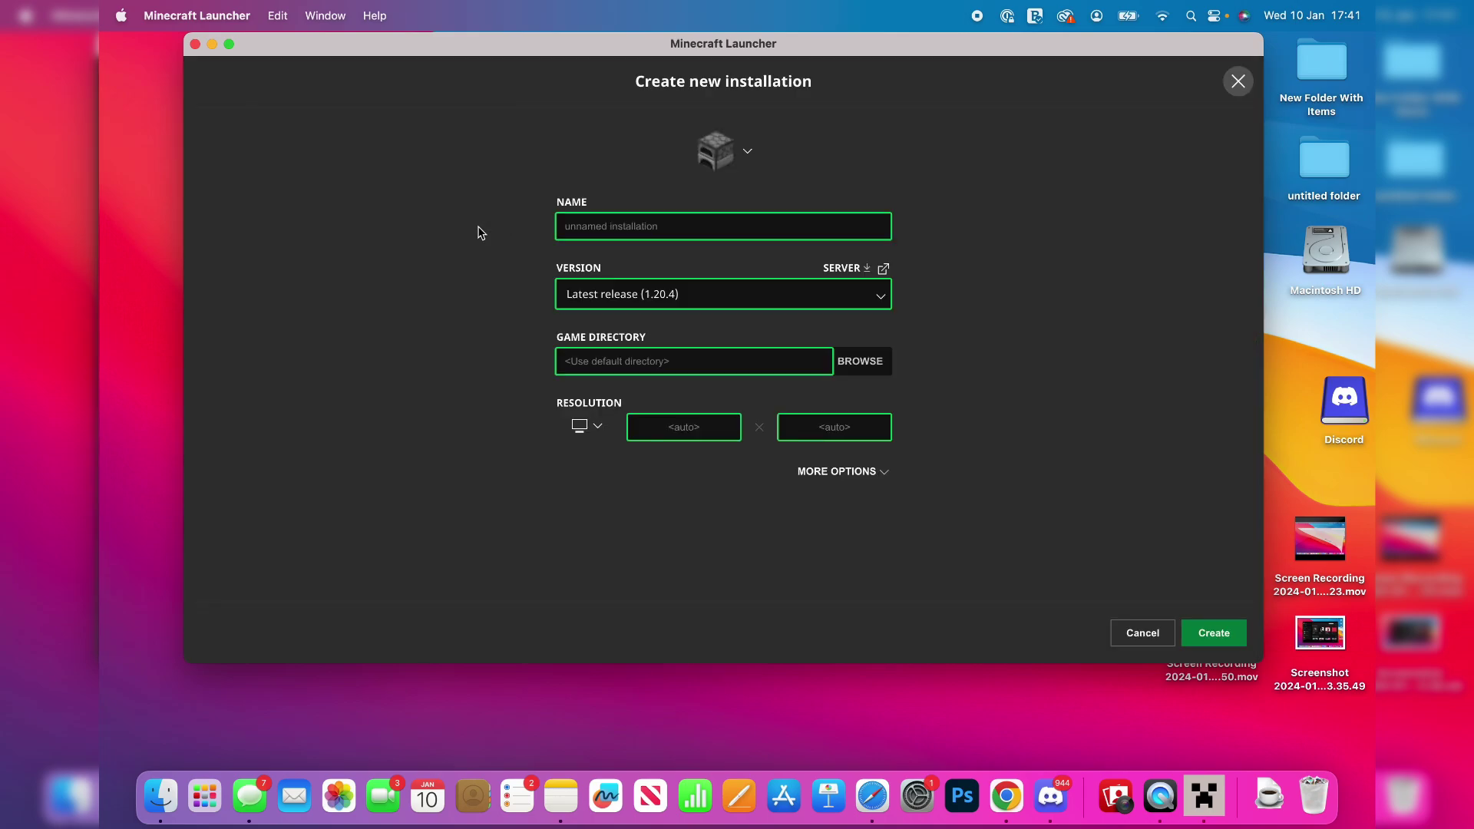
click(614, 305)
scroll(726, 417, down, 3)
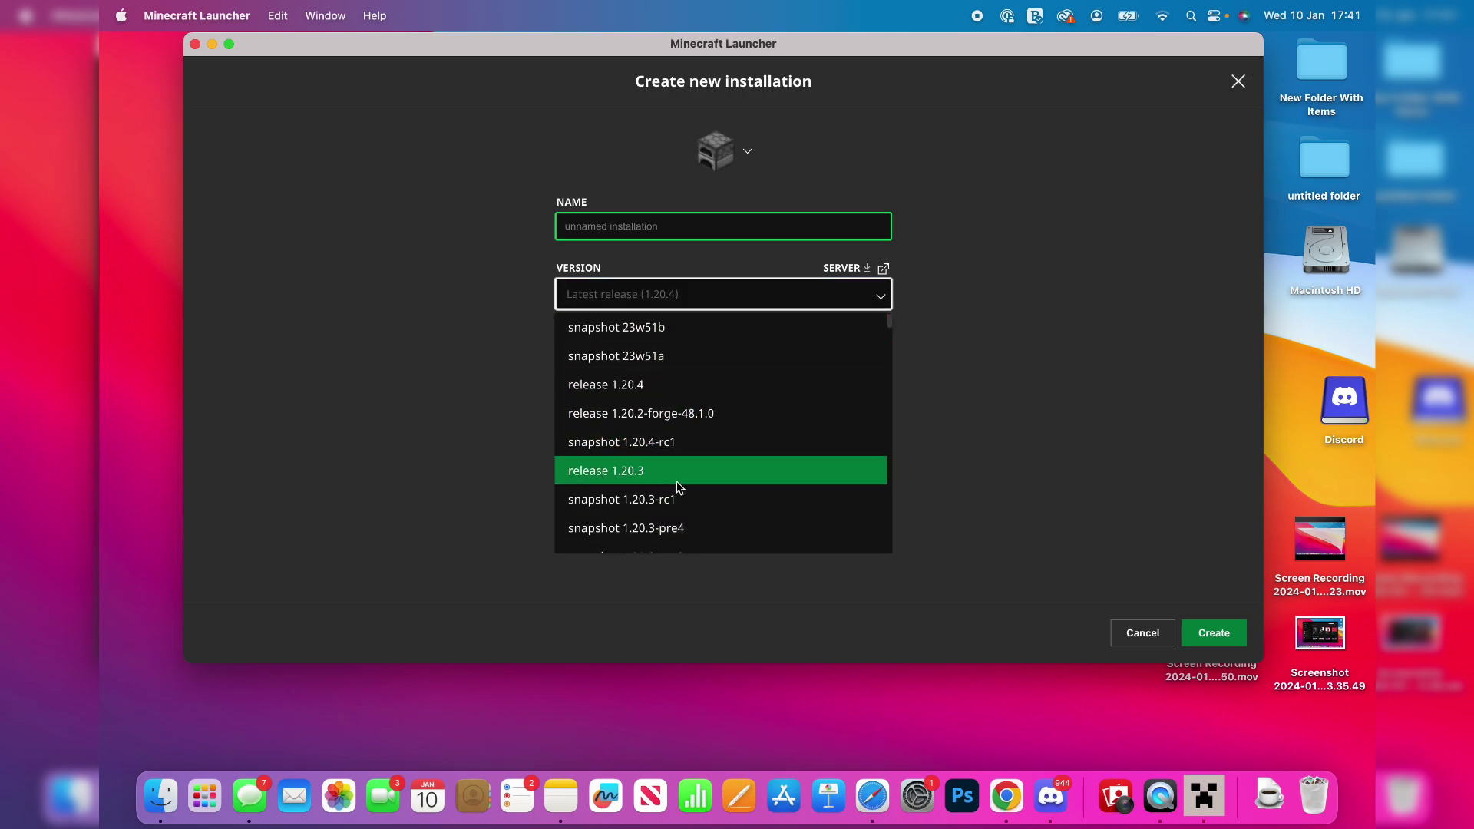
click(683, 483)
click(683, 226)
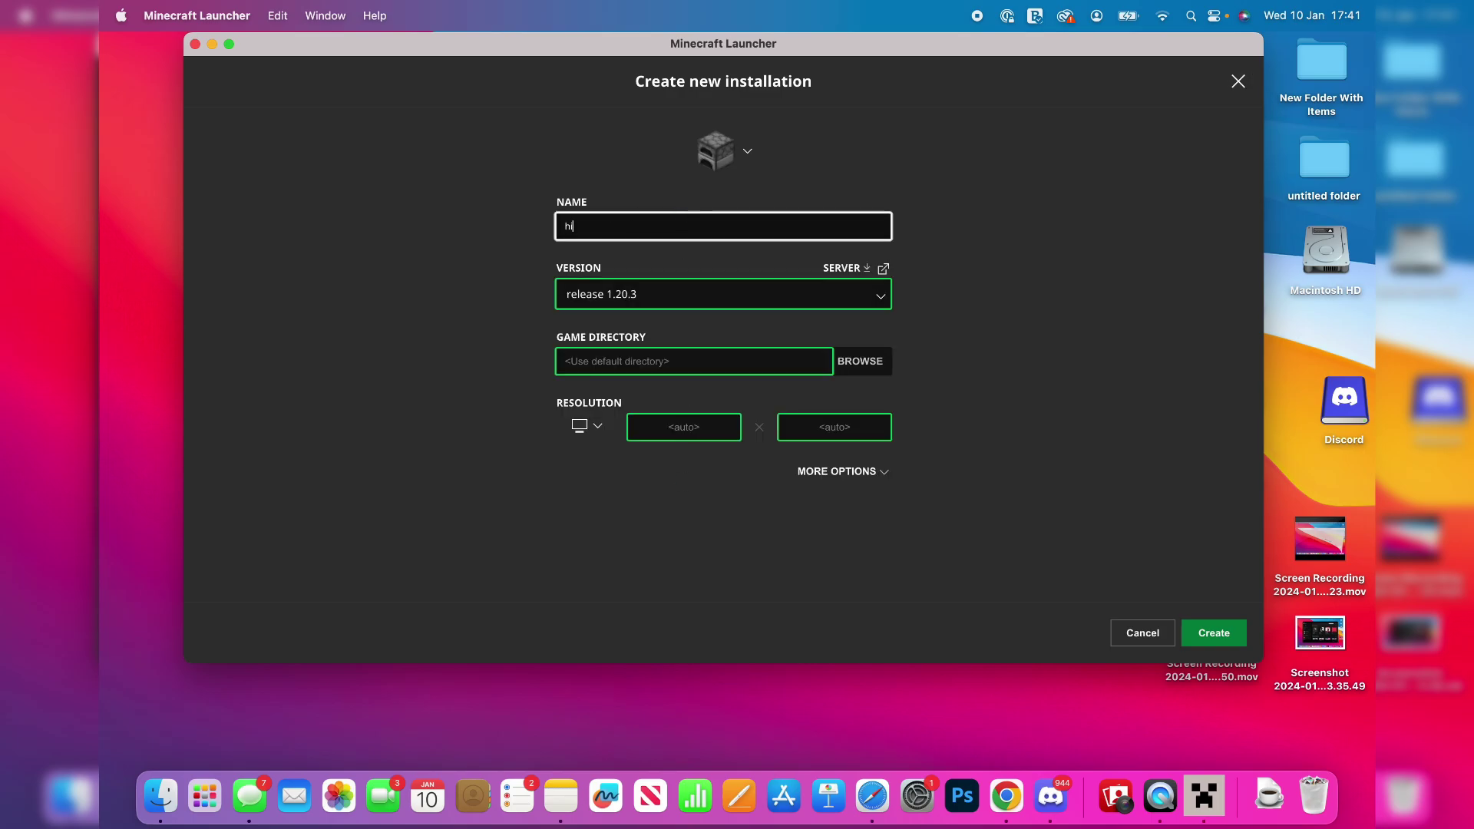
click(1210, 644)
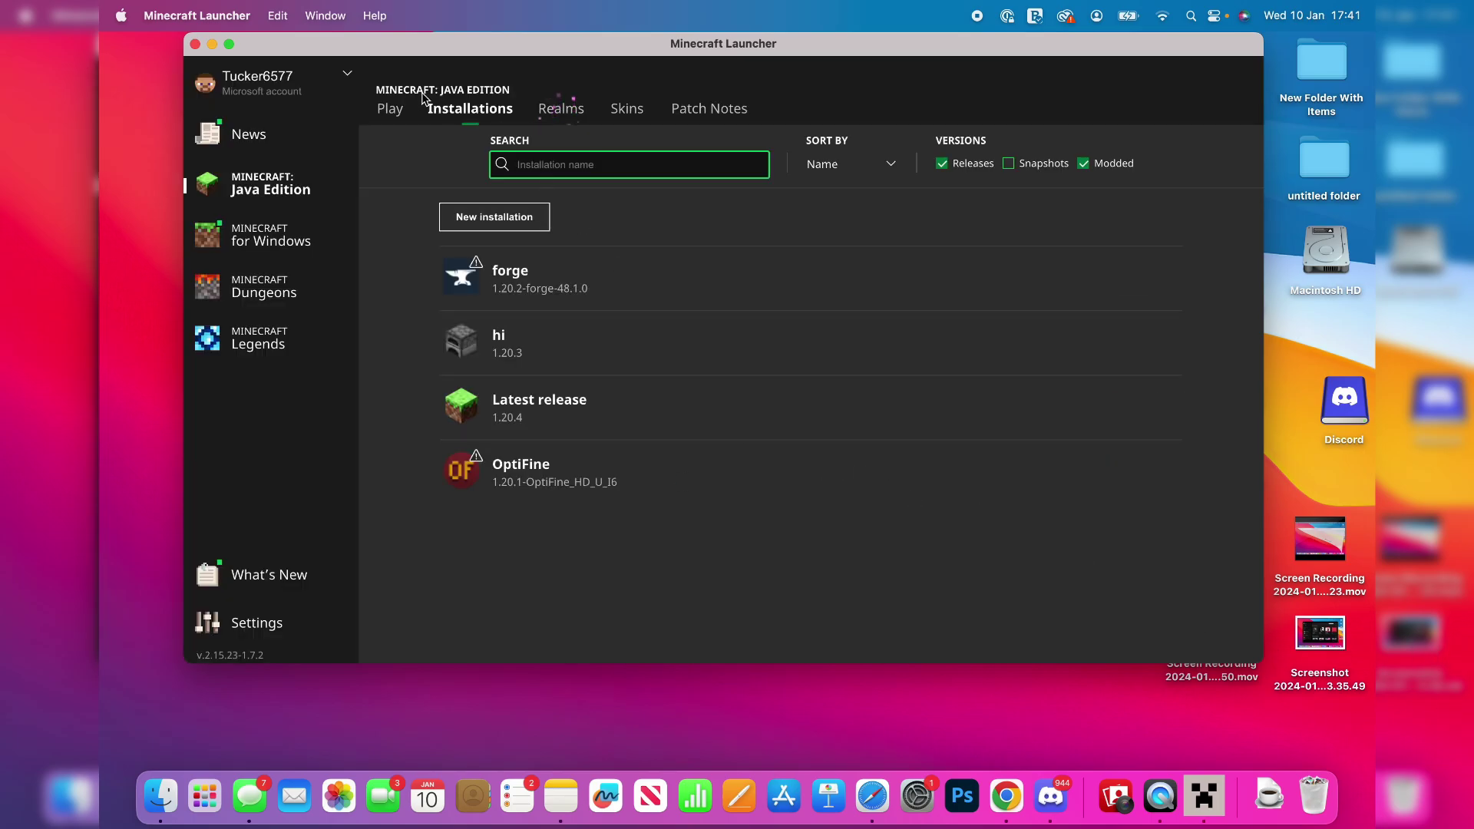
Launch Minecraft Latest release 1.20.4 and open its resourcepacks folder from Resource Packs options.
click(397, 112)
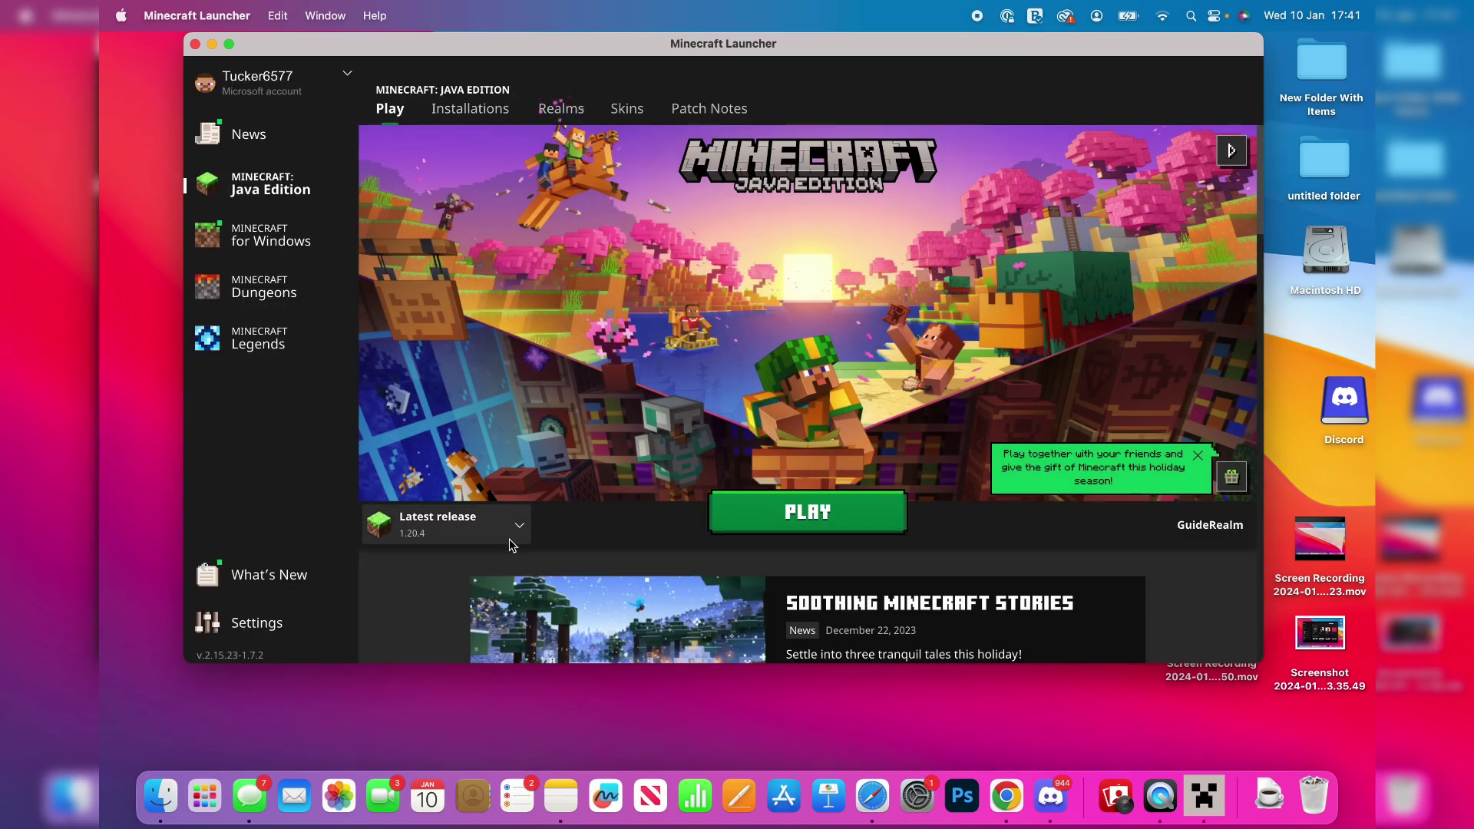
click(467, 526)
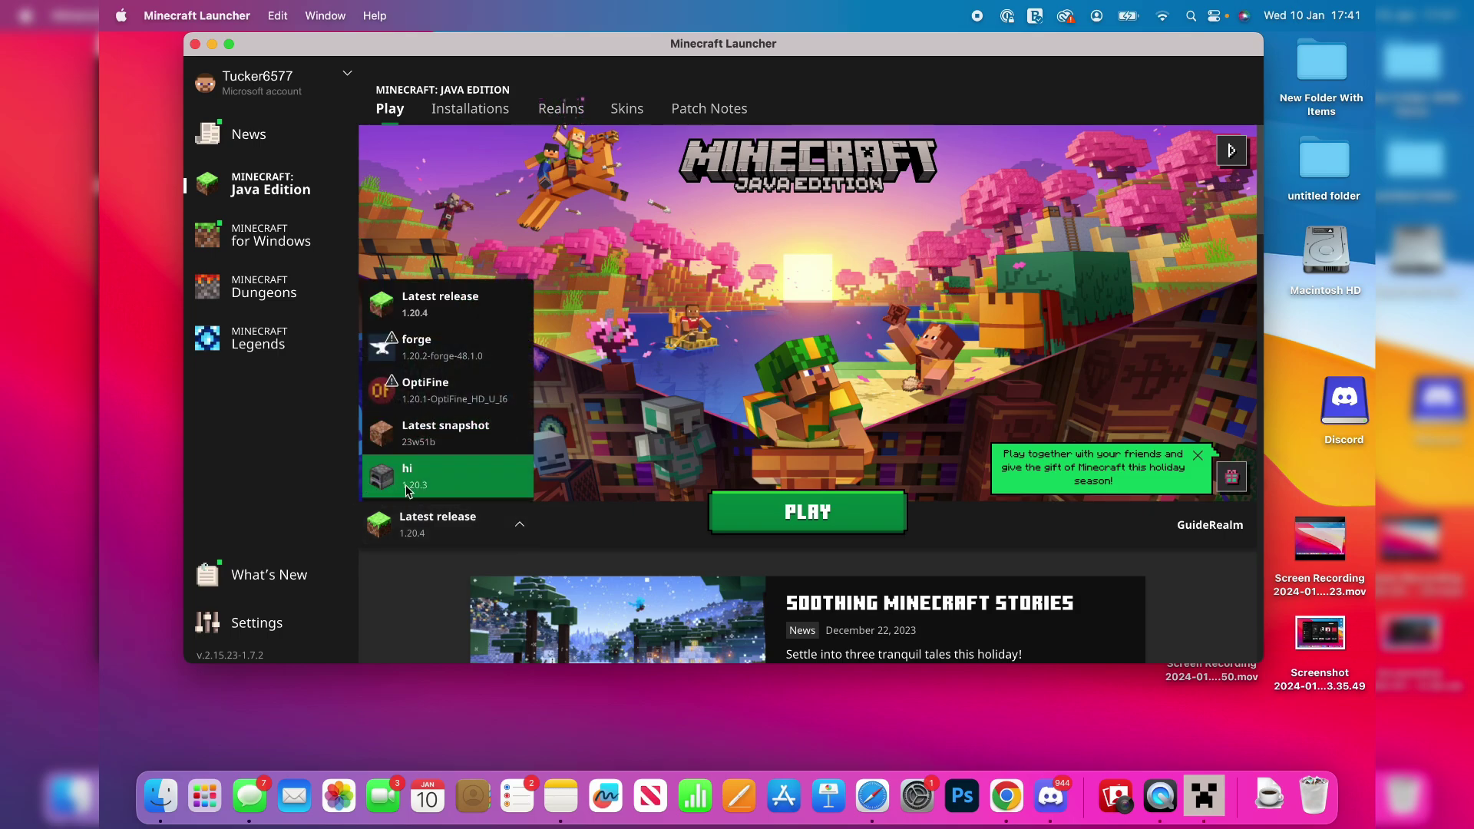
click(397, 298)
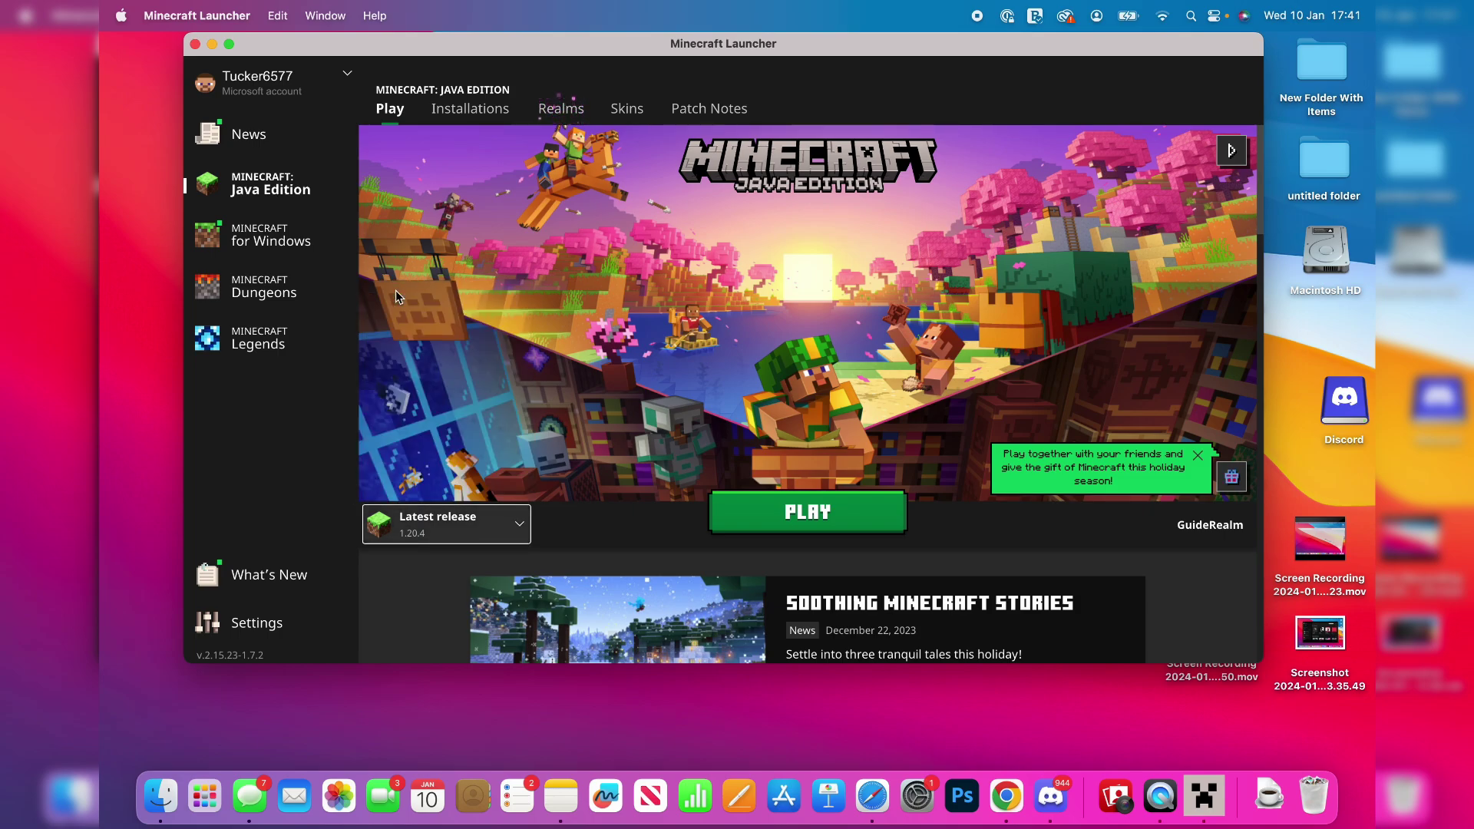
click(784, 507)
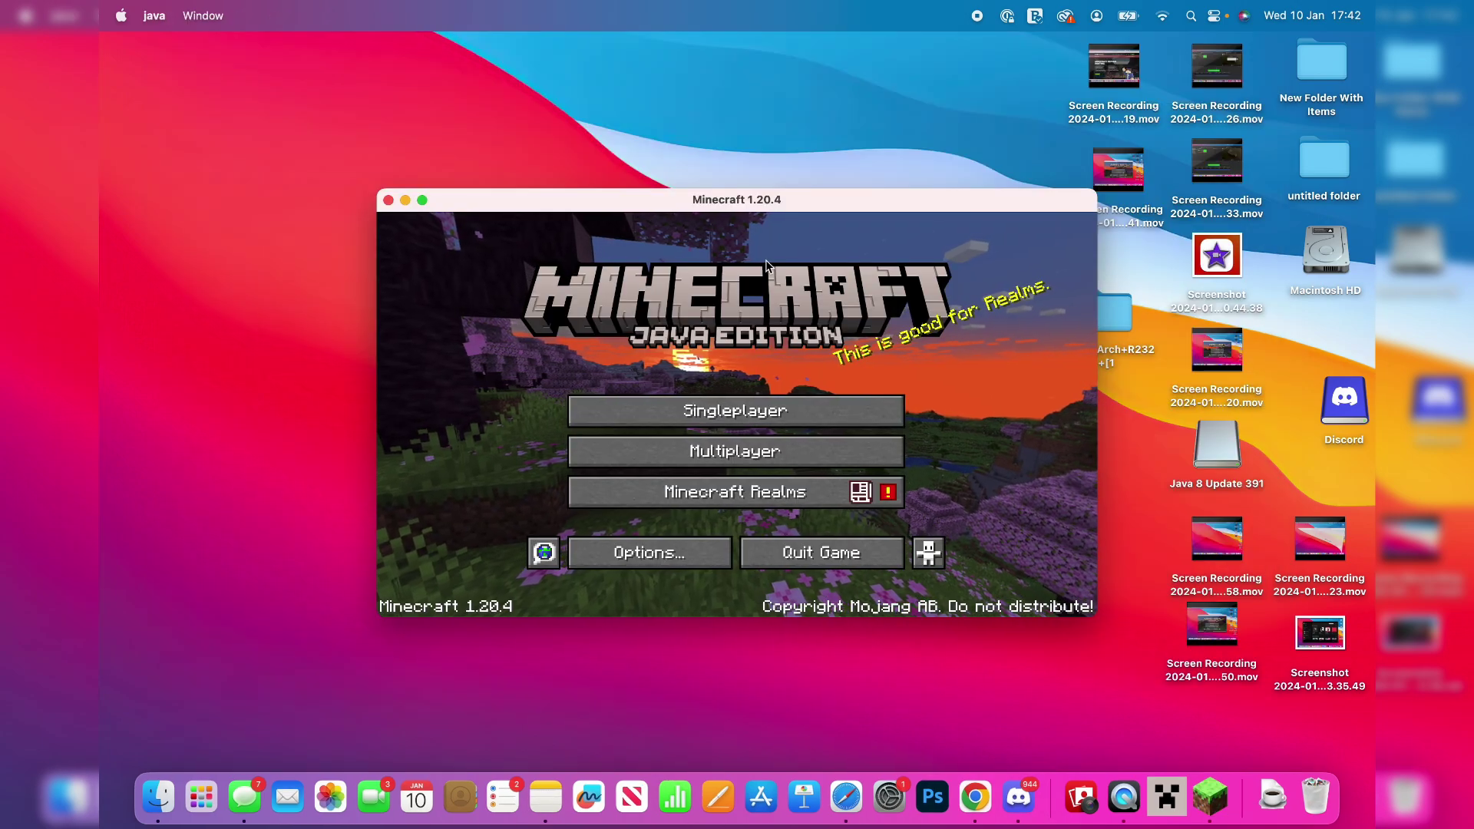
click(627, 553)
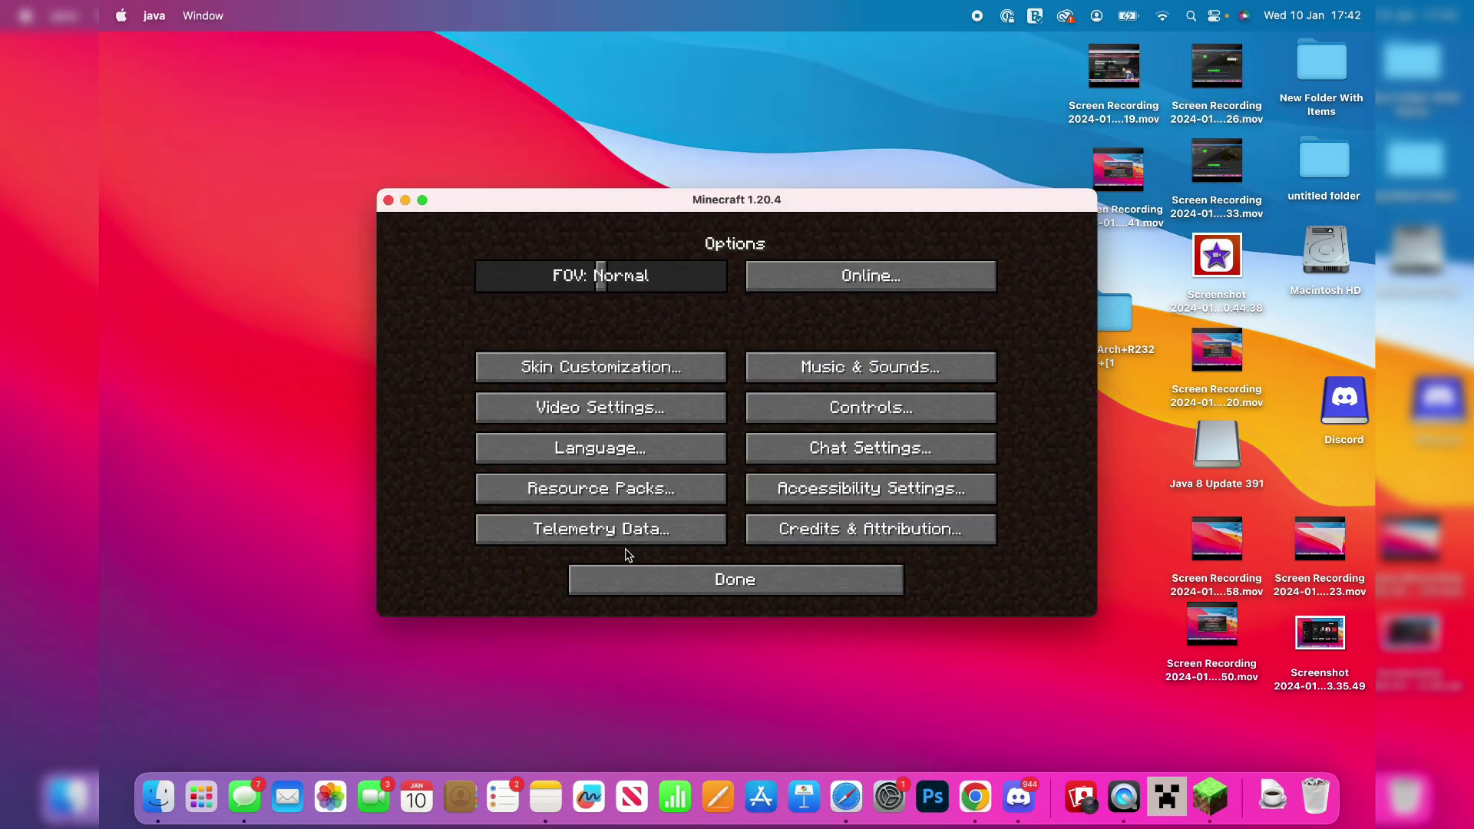
click(632, 491)
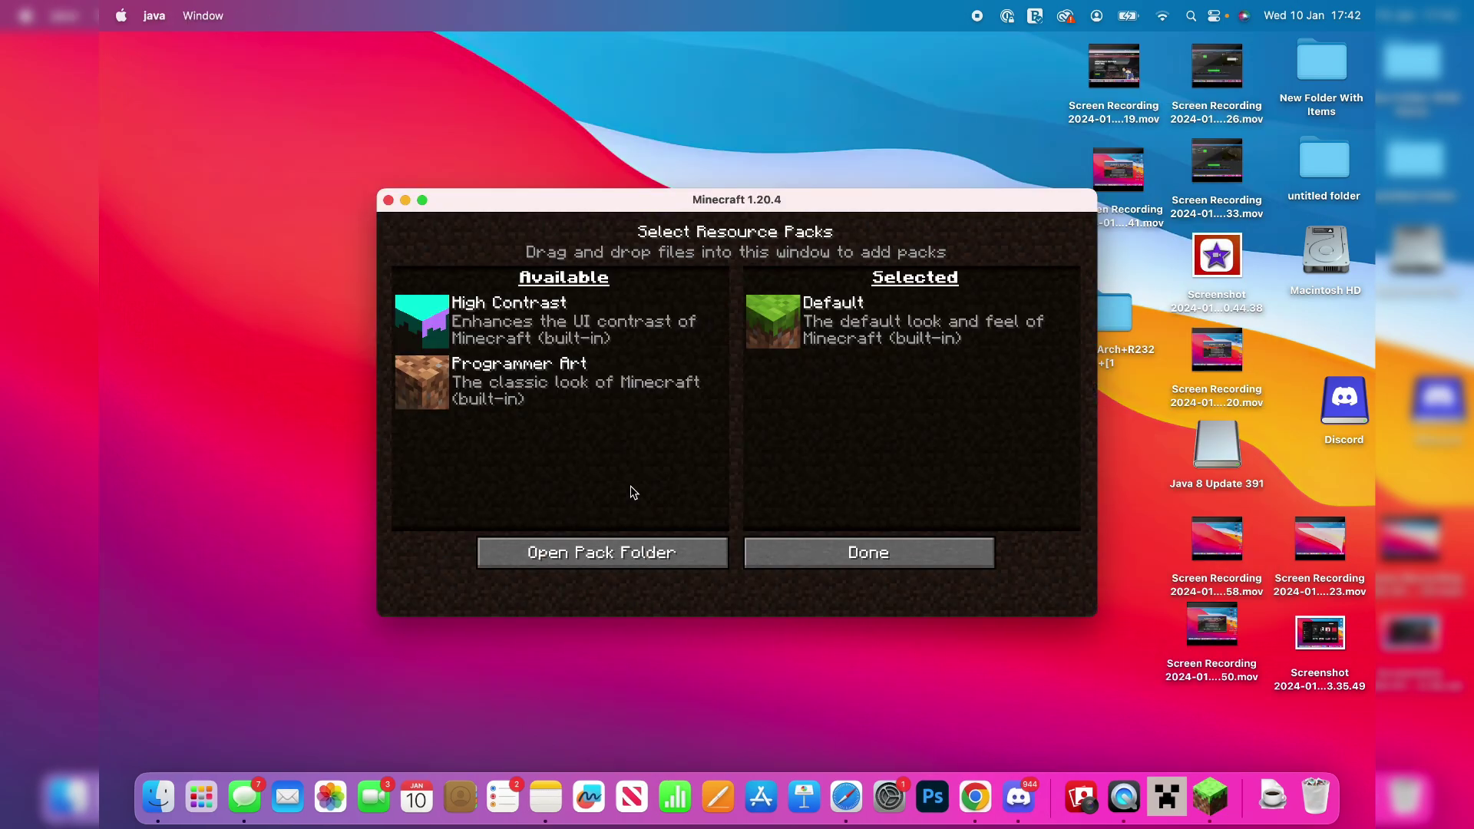
click(622, 553)
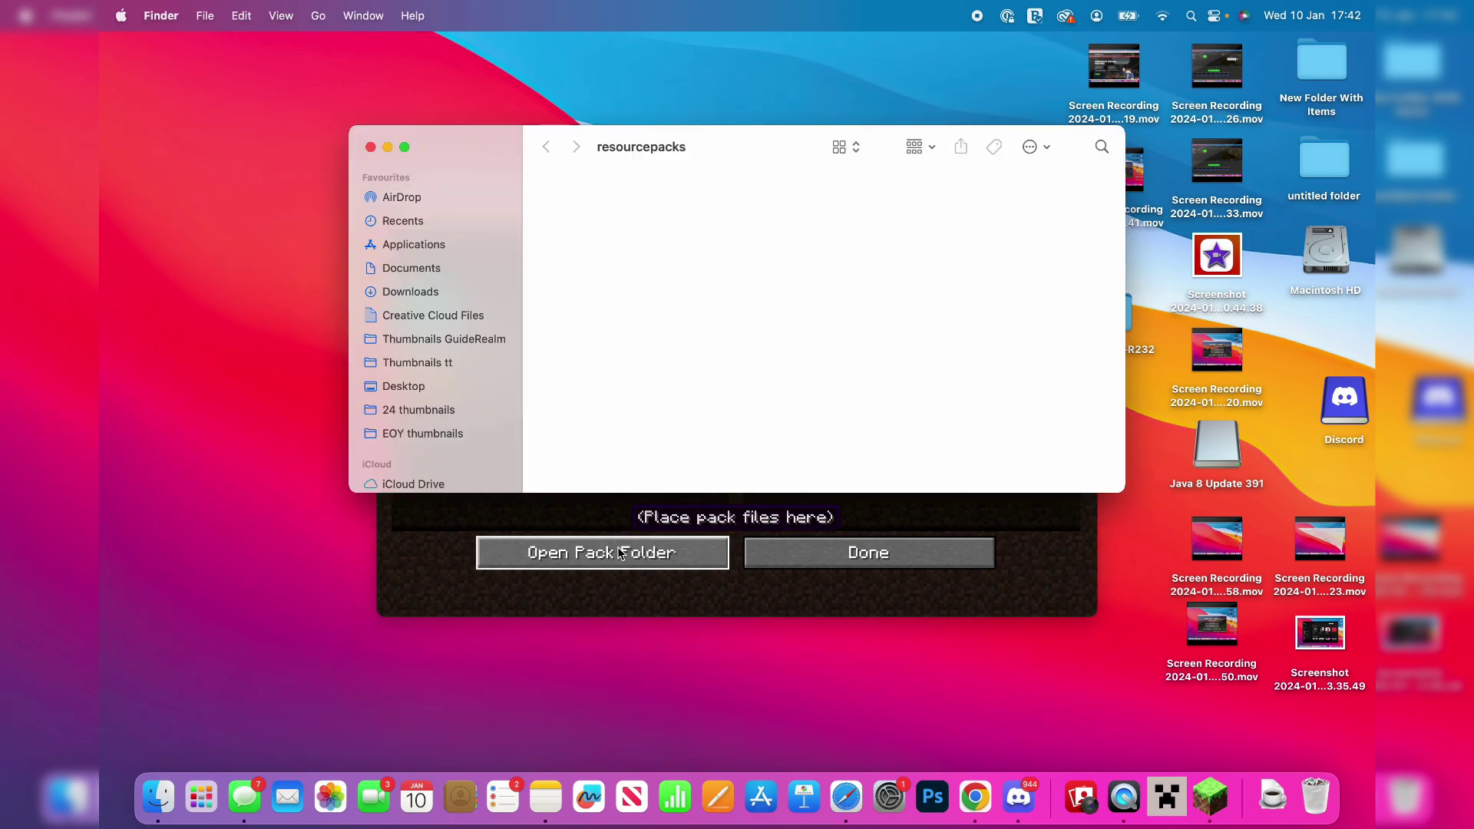
Copy the ModernArch+R232+[1 folder from the desktop into resourcepacks, then close Finder.
drag(730, 154, 549, 136)
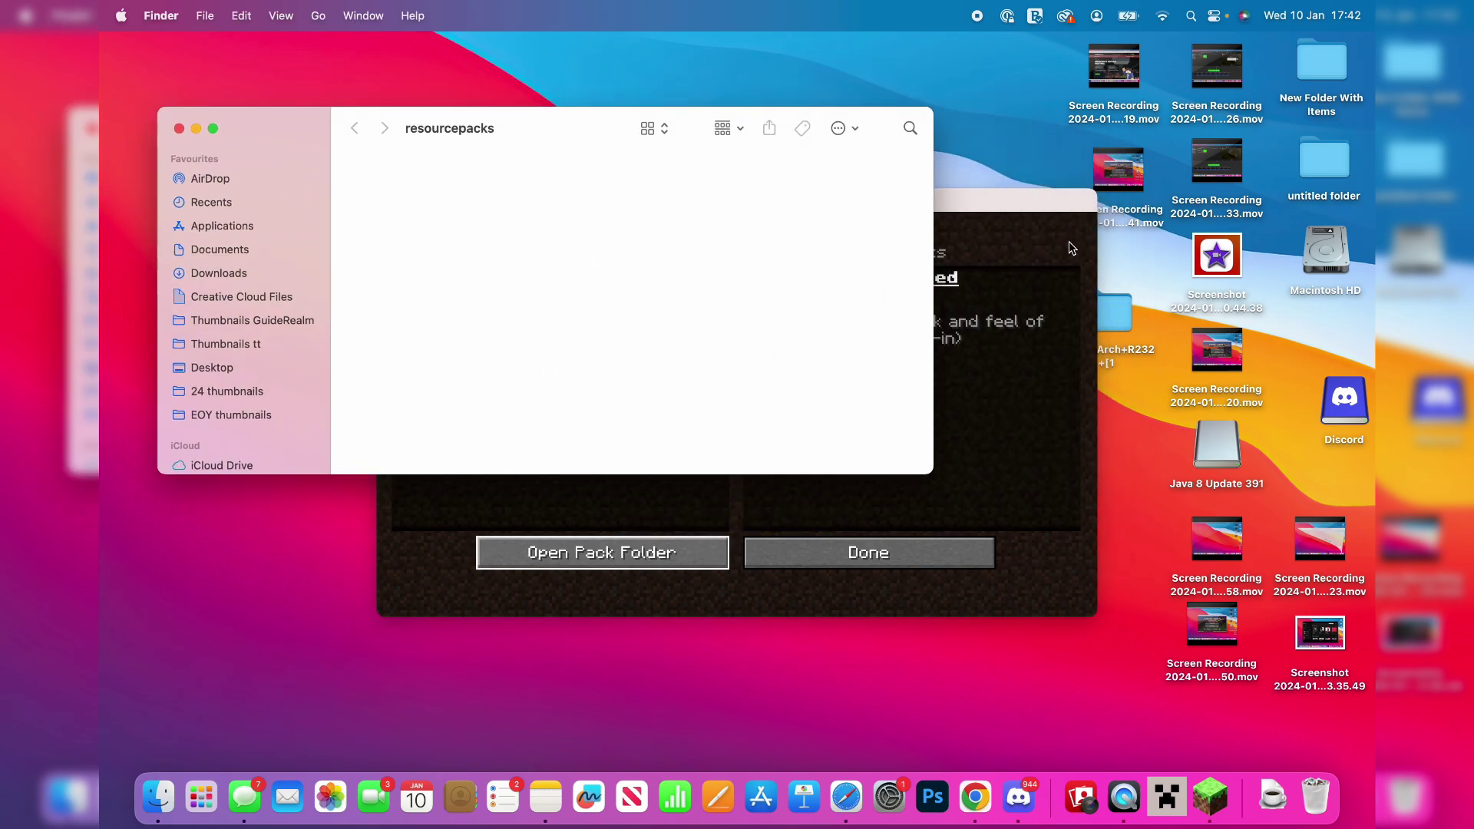
drag(1136, 326, 723, 253)
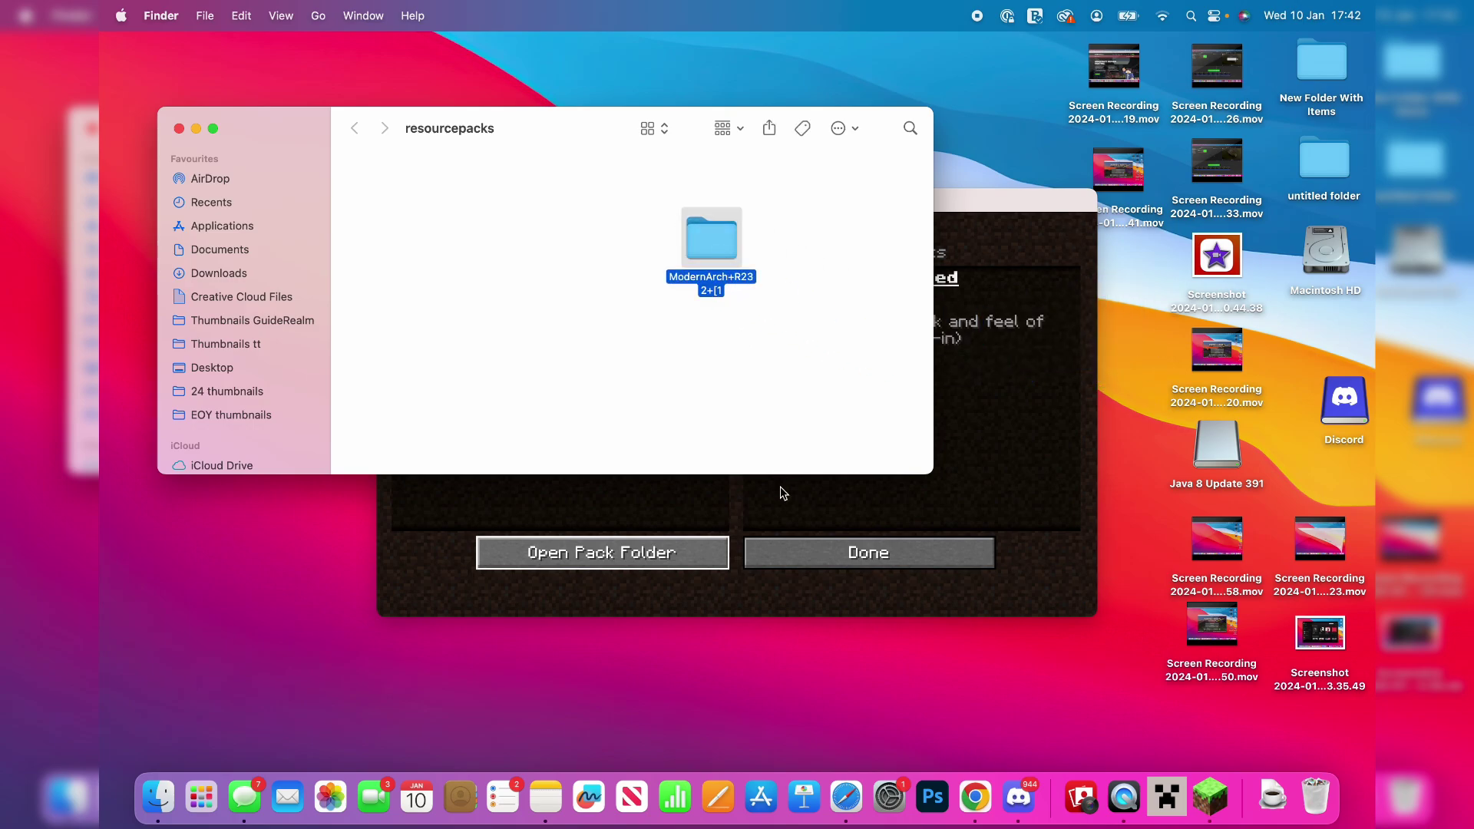
click(178, 128)
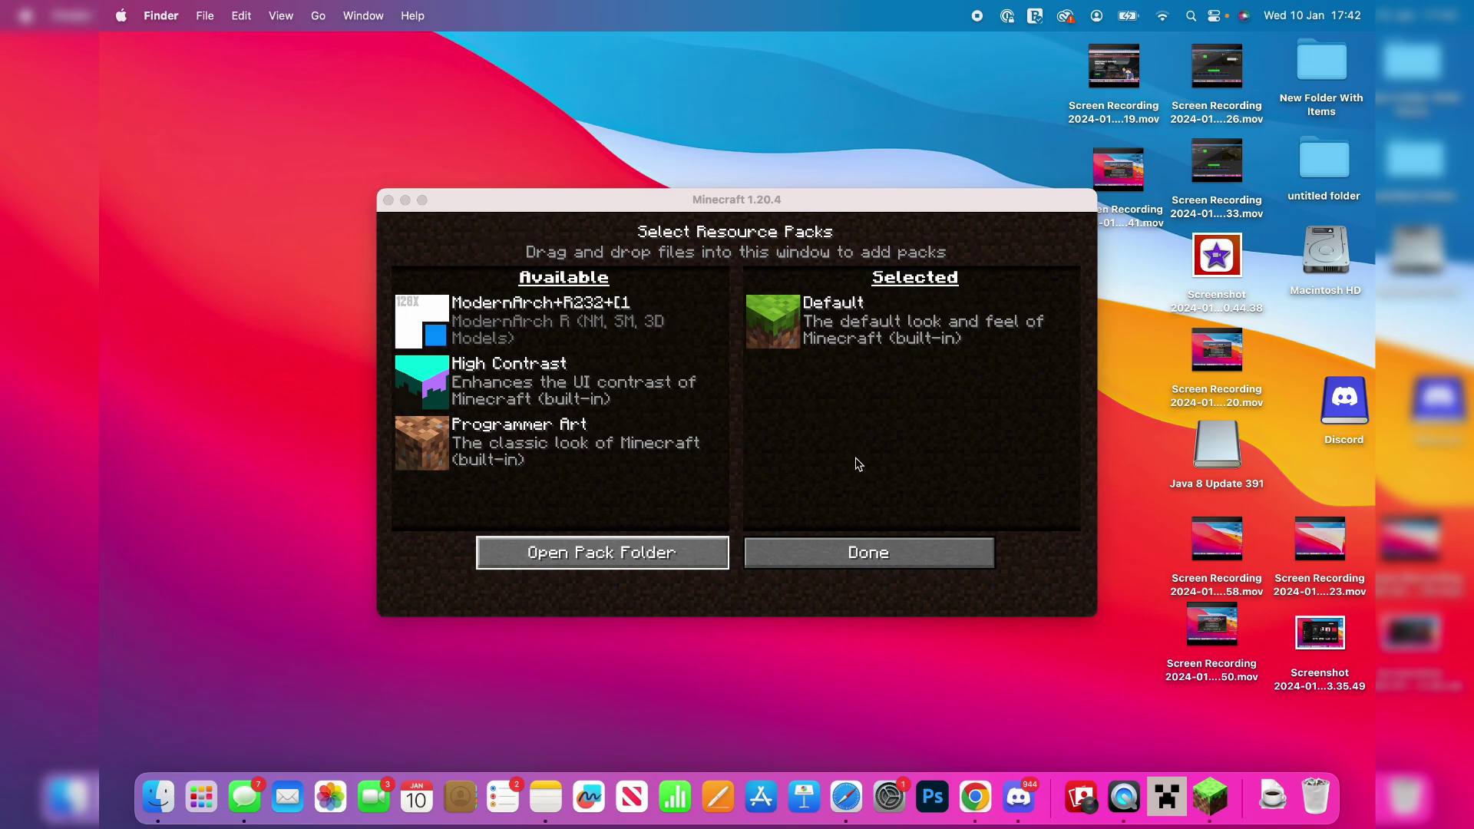
Move ModernArch+R232+[1 to Selected above Default, apply, and exit Options to the title screen.
click(424, 322)
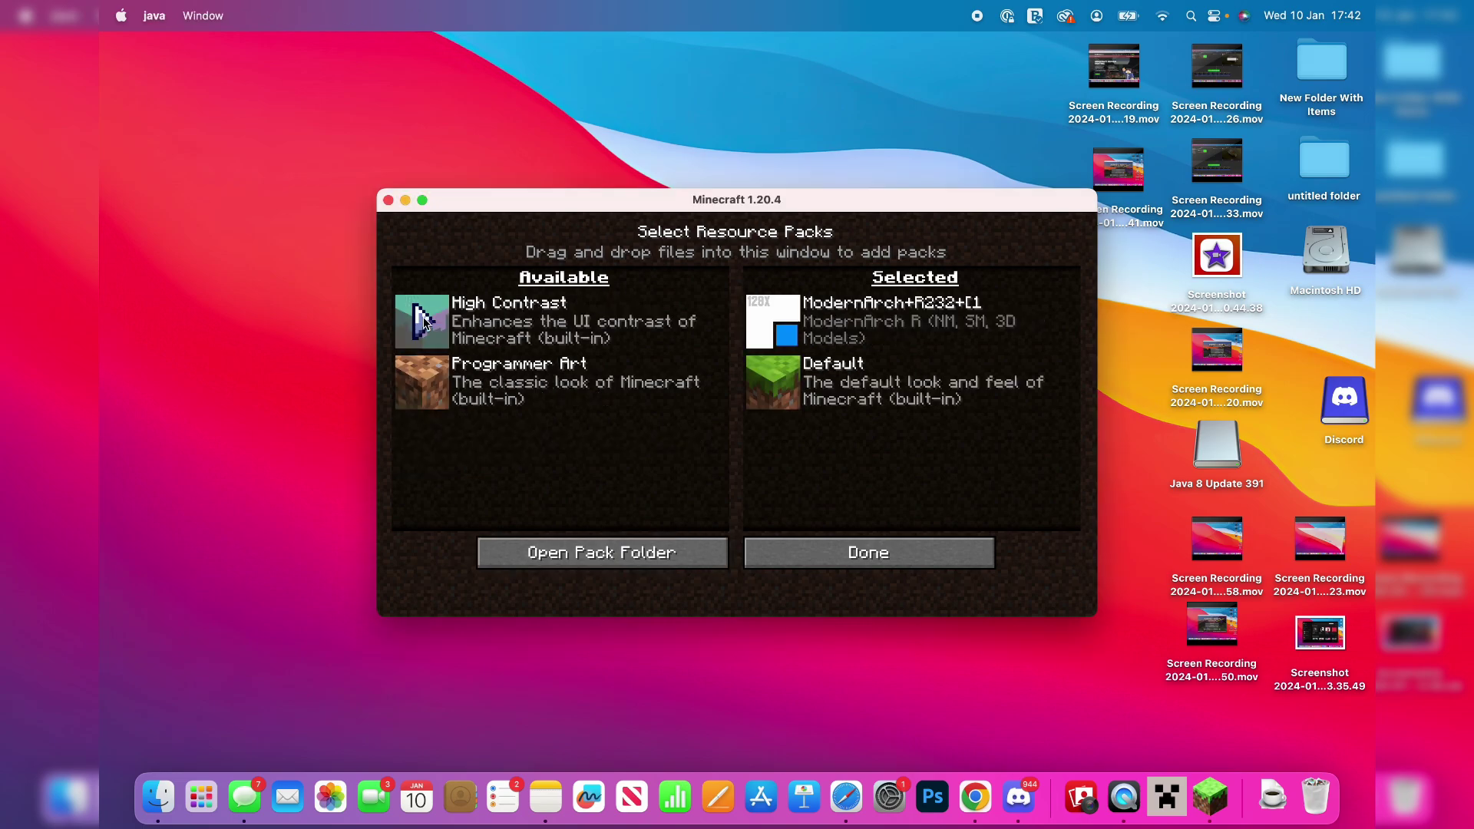
click(895, 563)
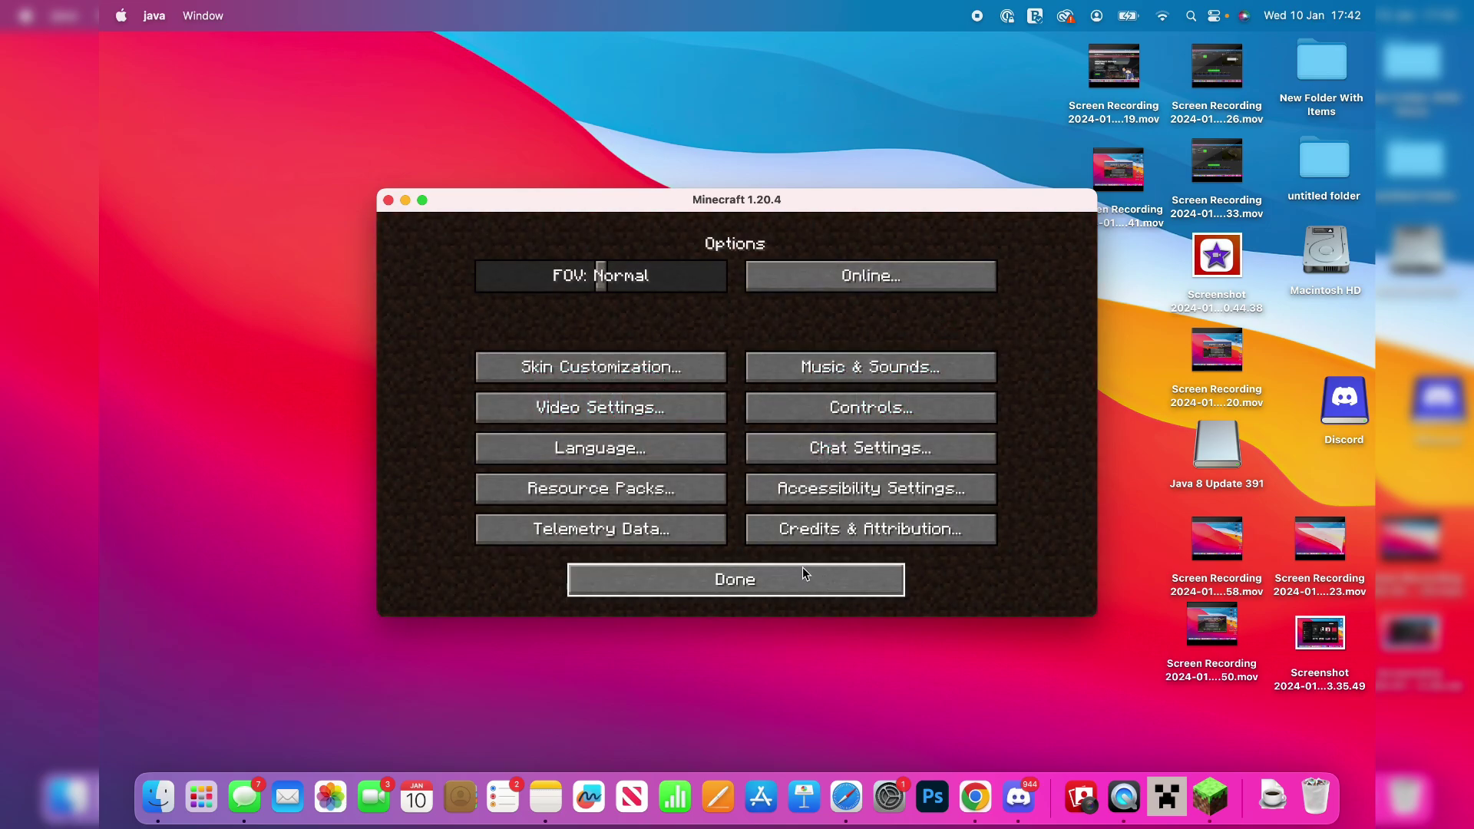
click(802, 577)
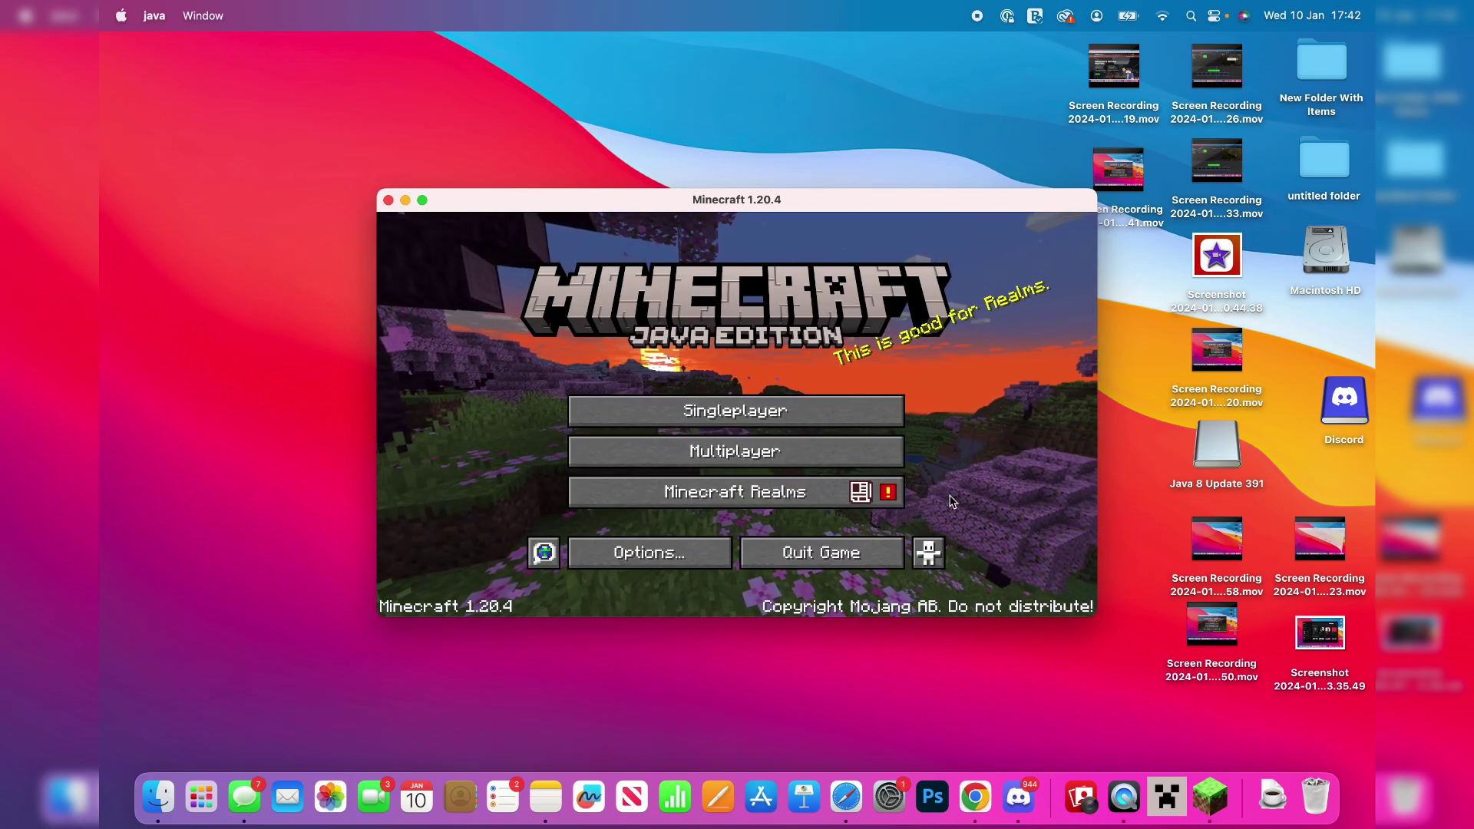
Load the first singleplayer world and walk through the forest to the birch tree.
click(828, 421)
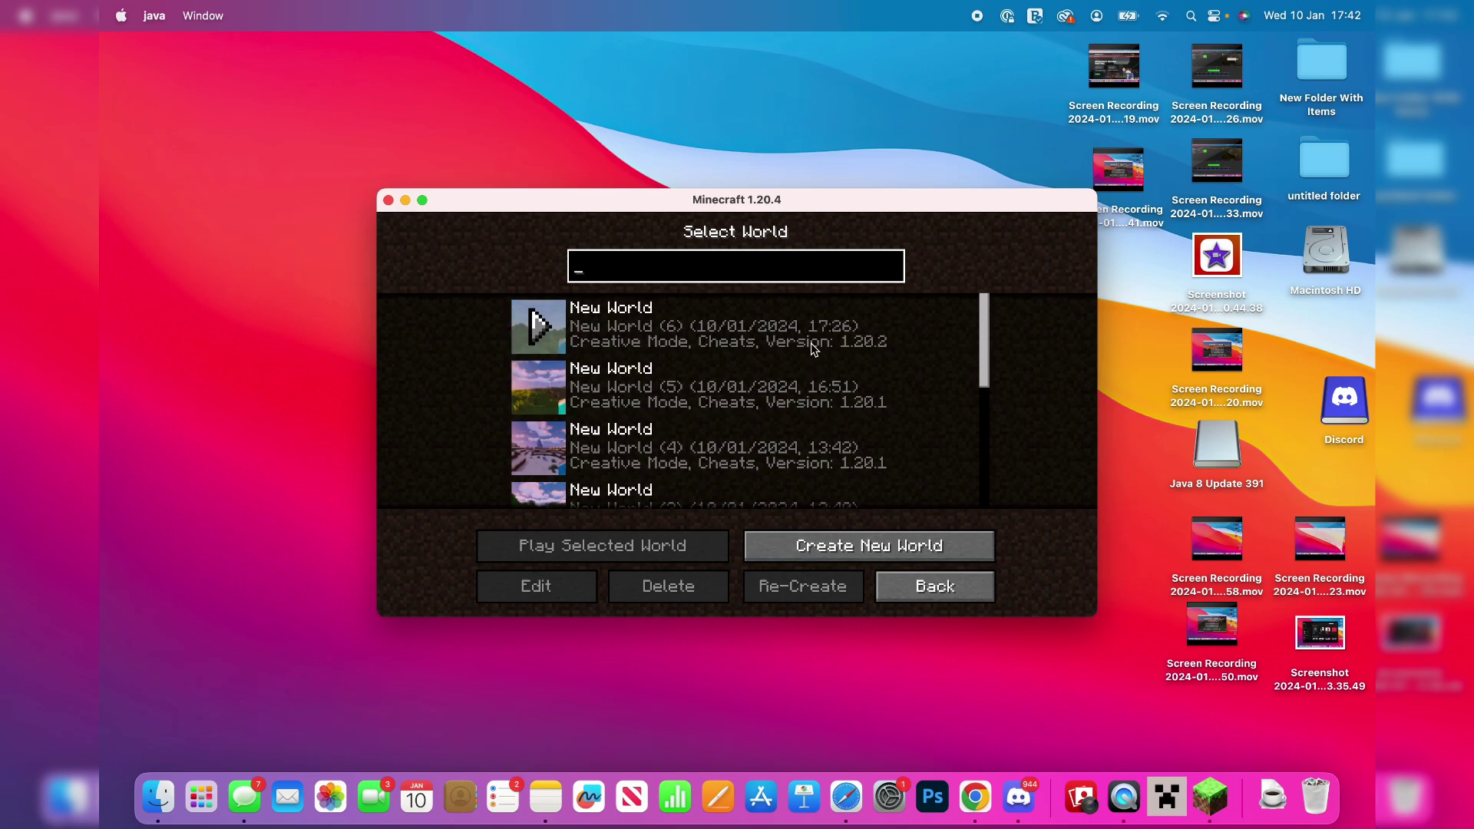
double_click(814, 349)
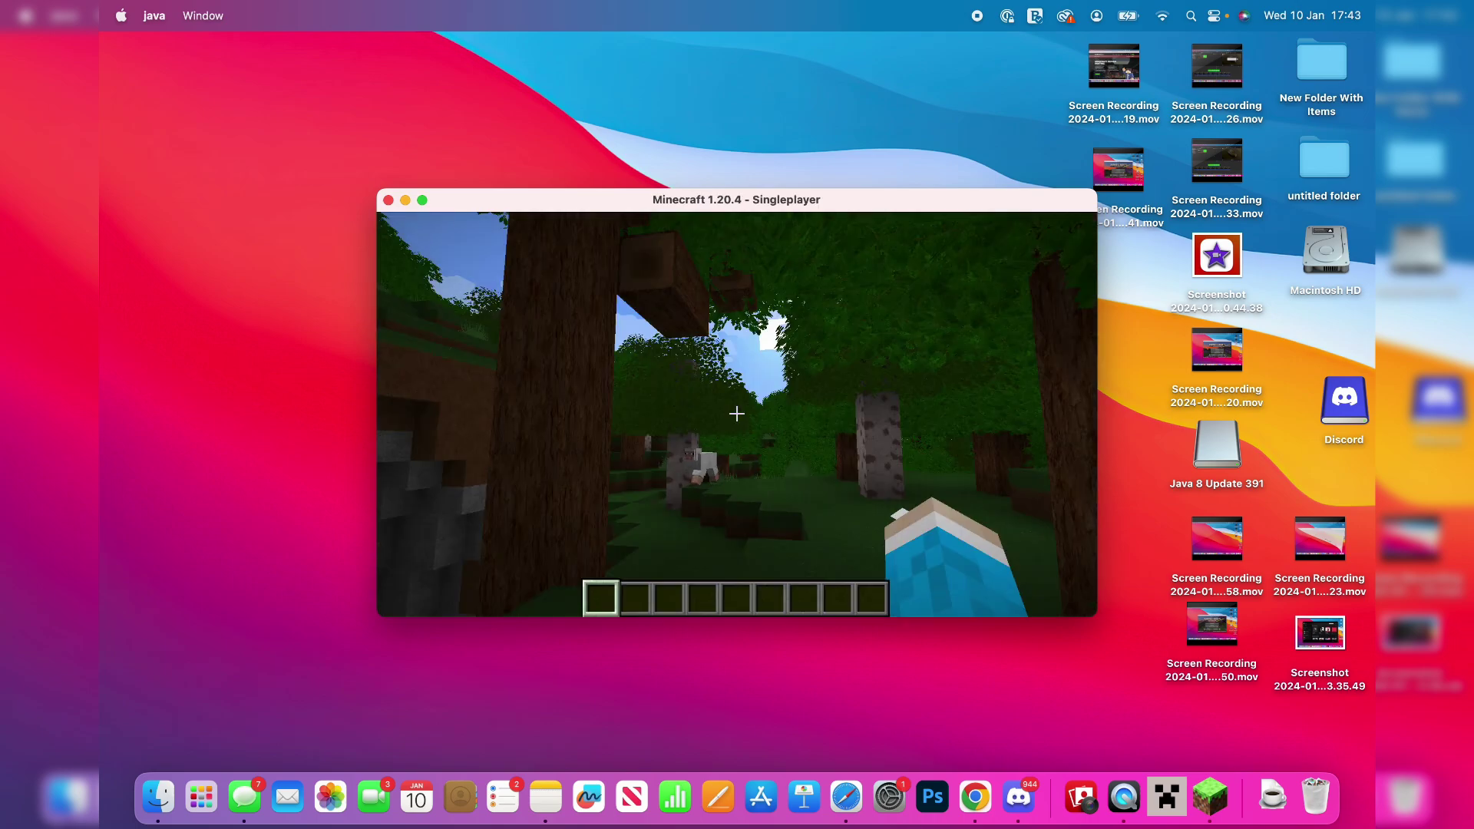
key(w)
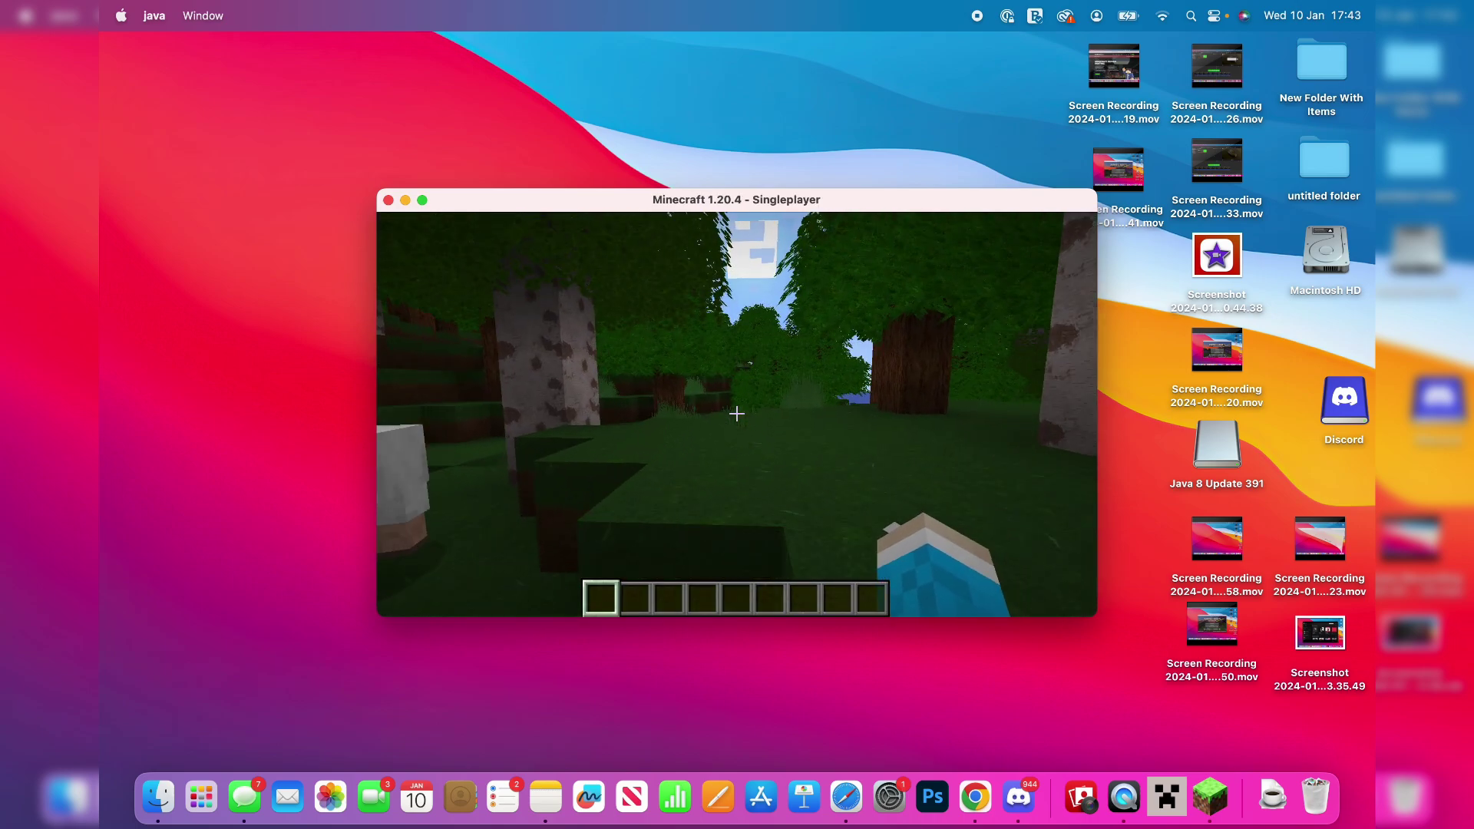
key(w)
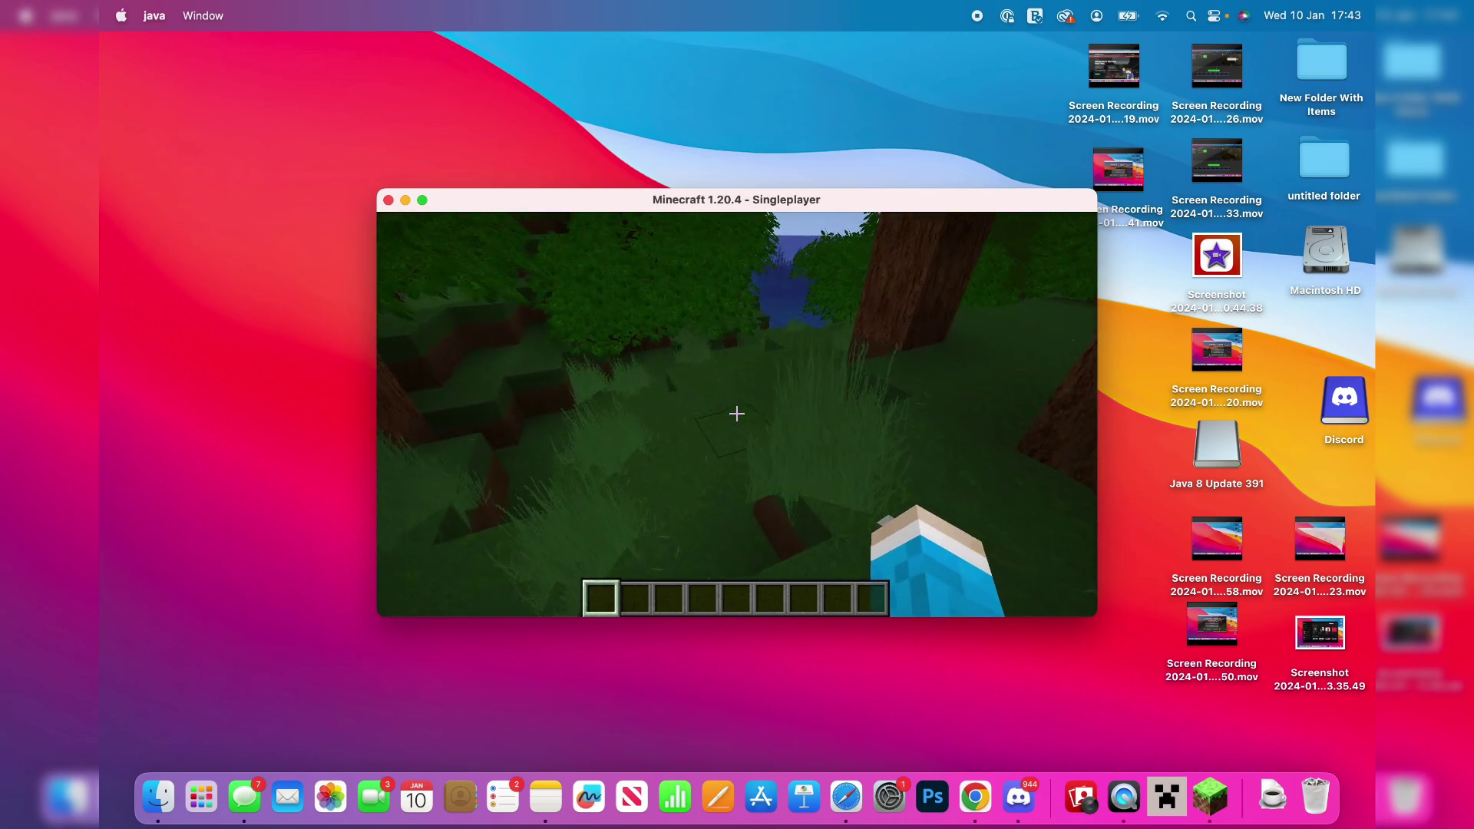
key(w)
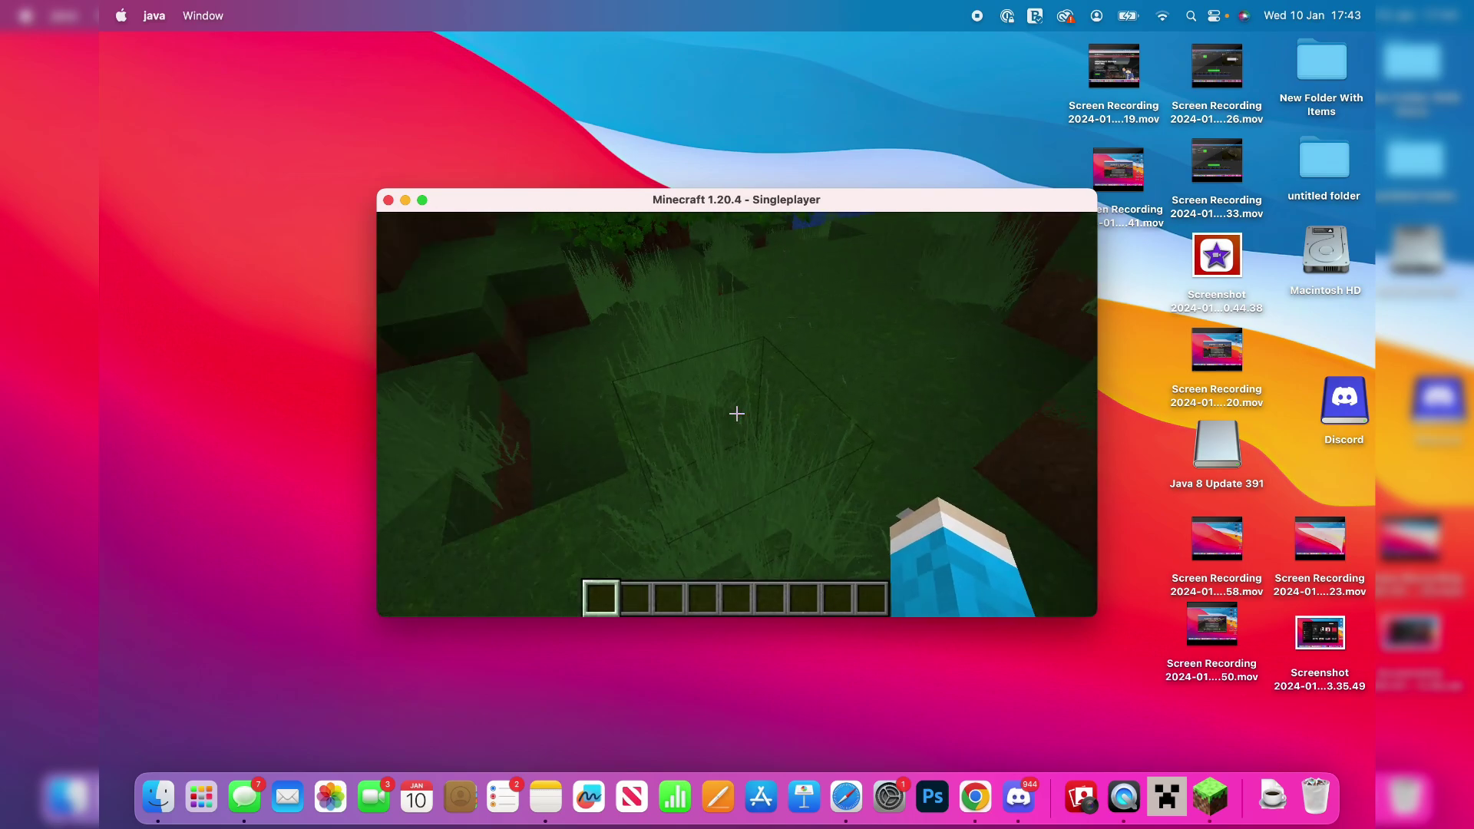
key(w)
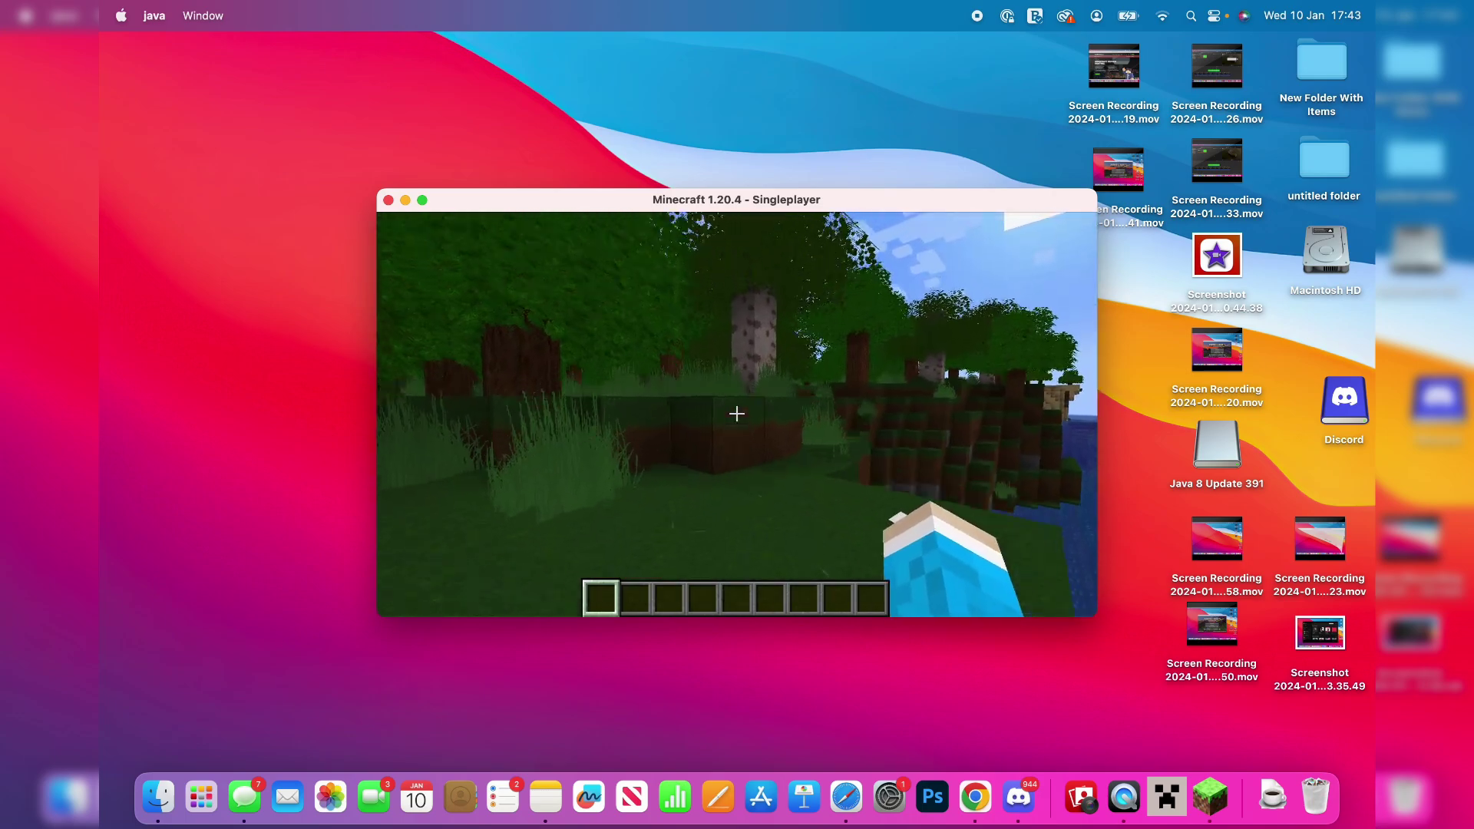
key(w)
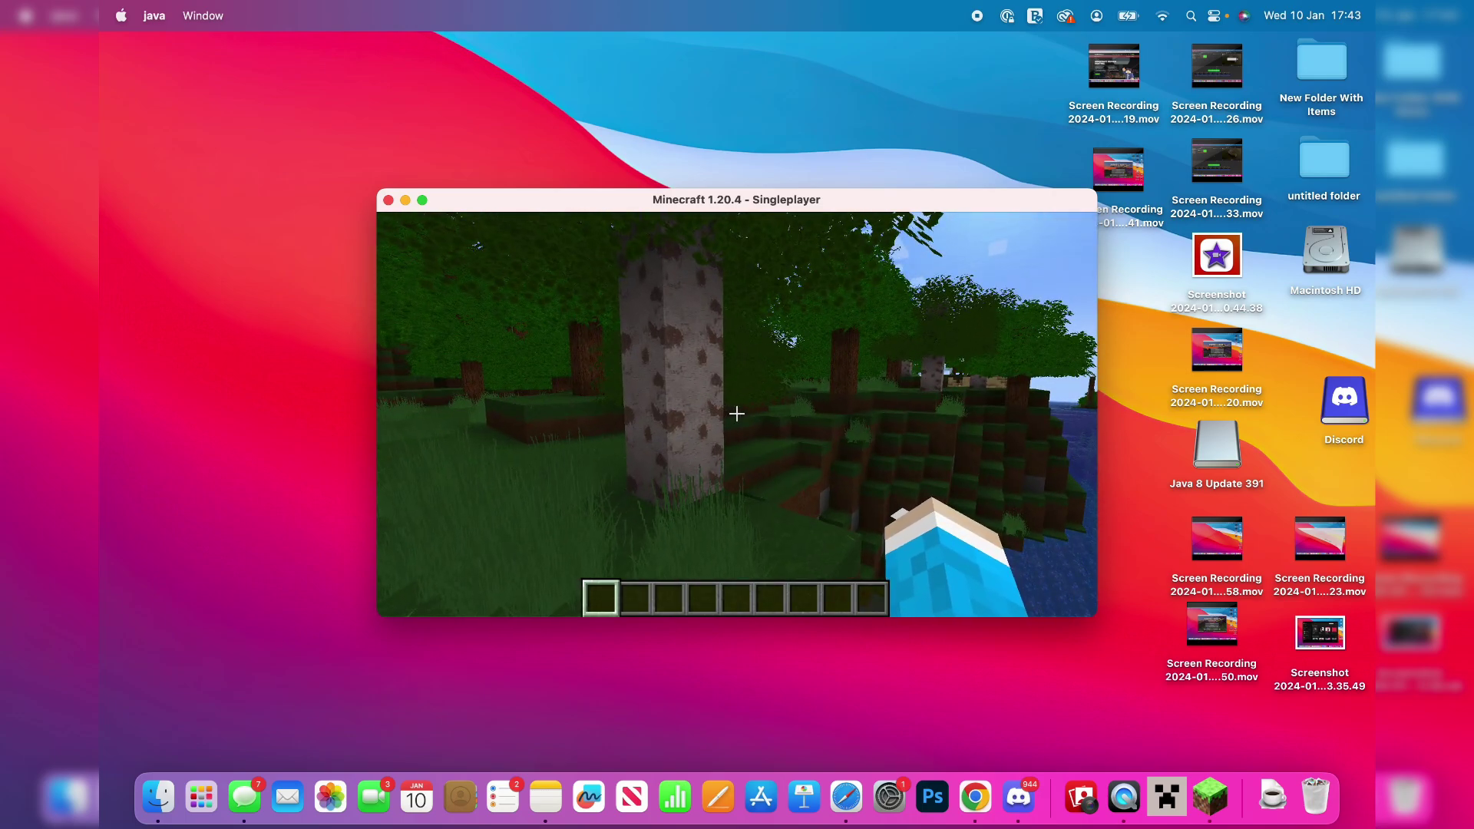
Pause, move ModernArch from Selected back to Available in Resource Packs, and apply with Done.
key(Escape)
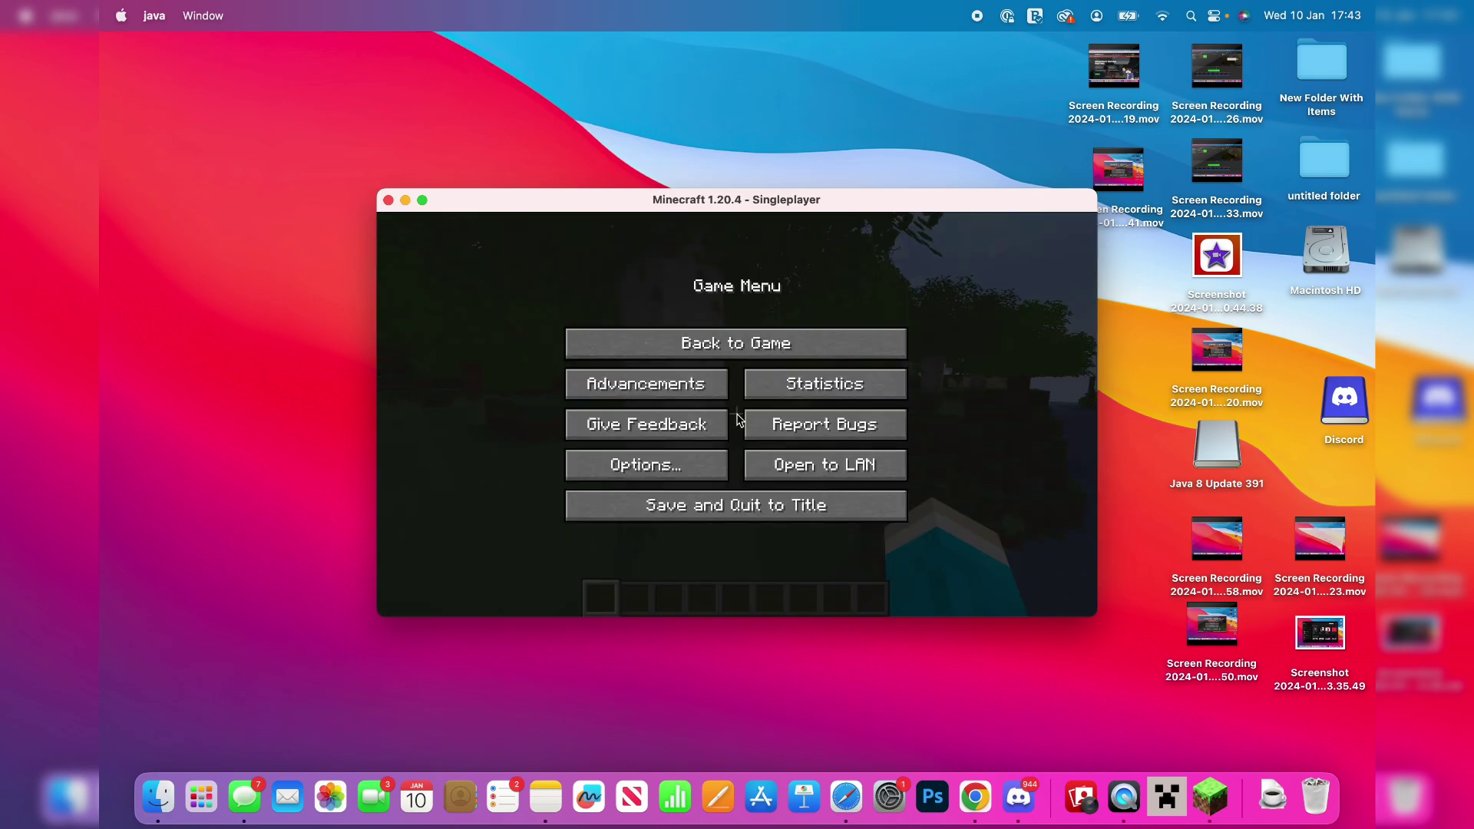
click(649, 463)
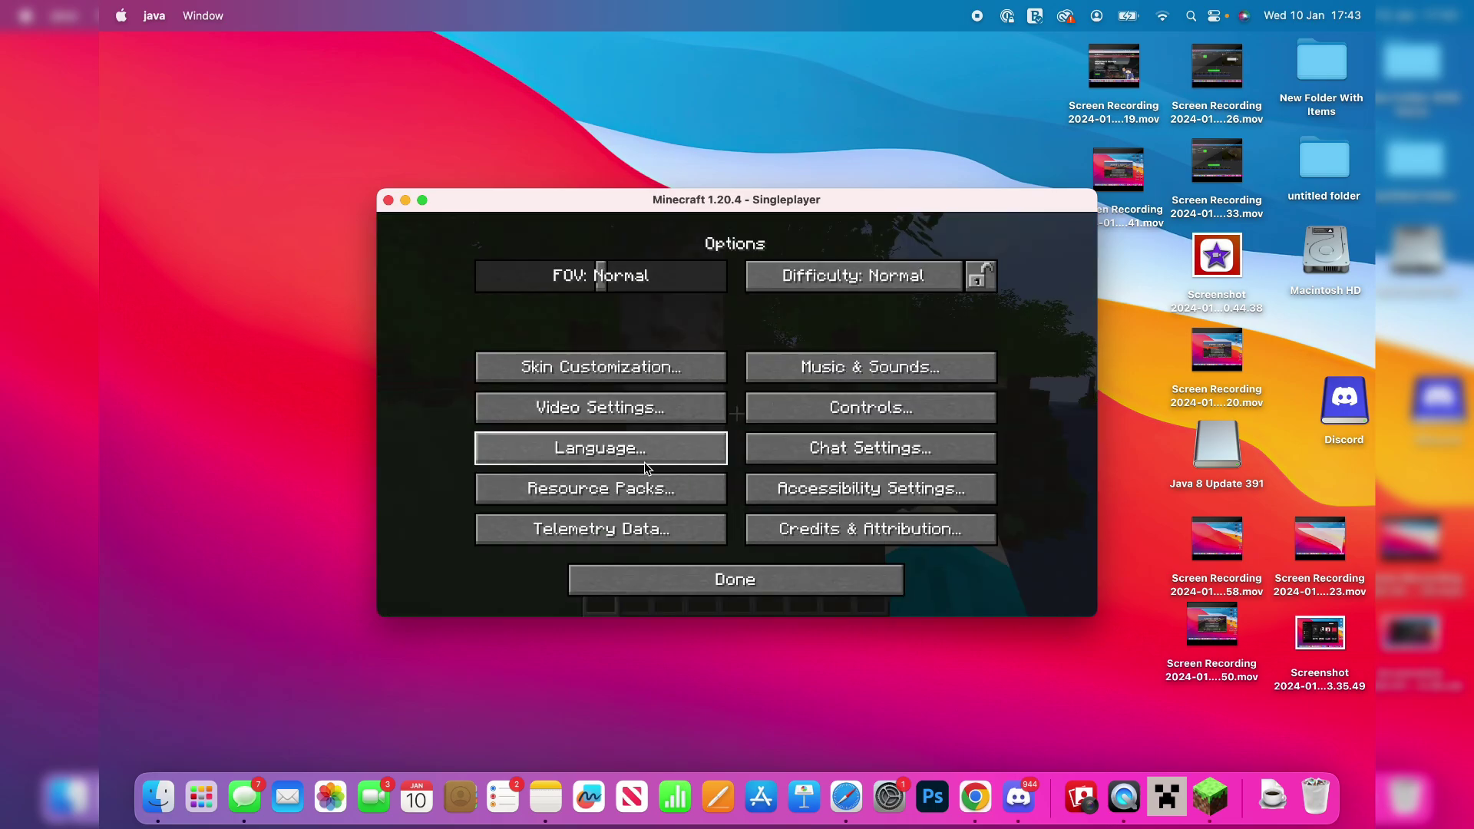
click(634, 486)
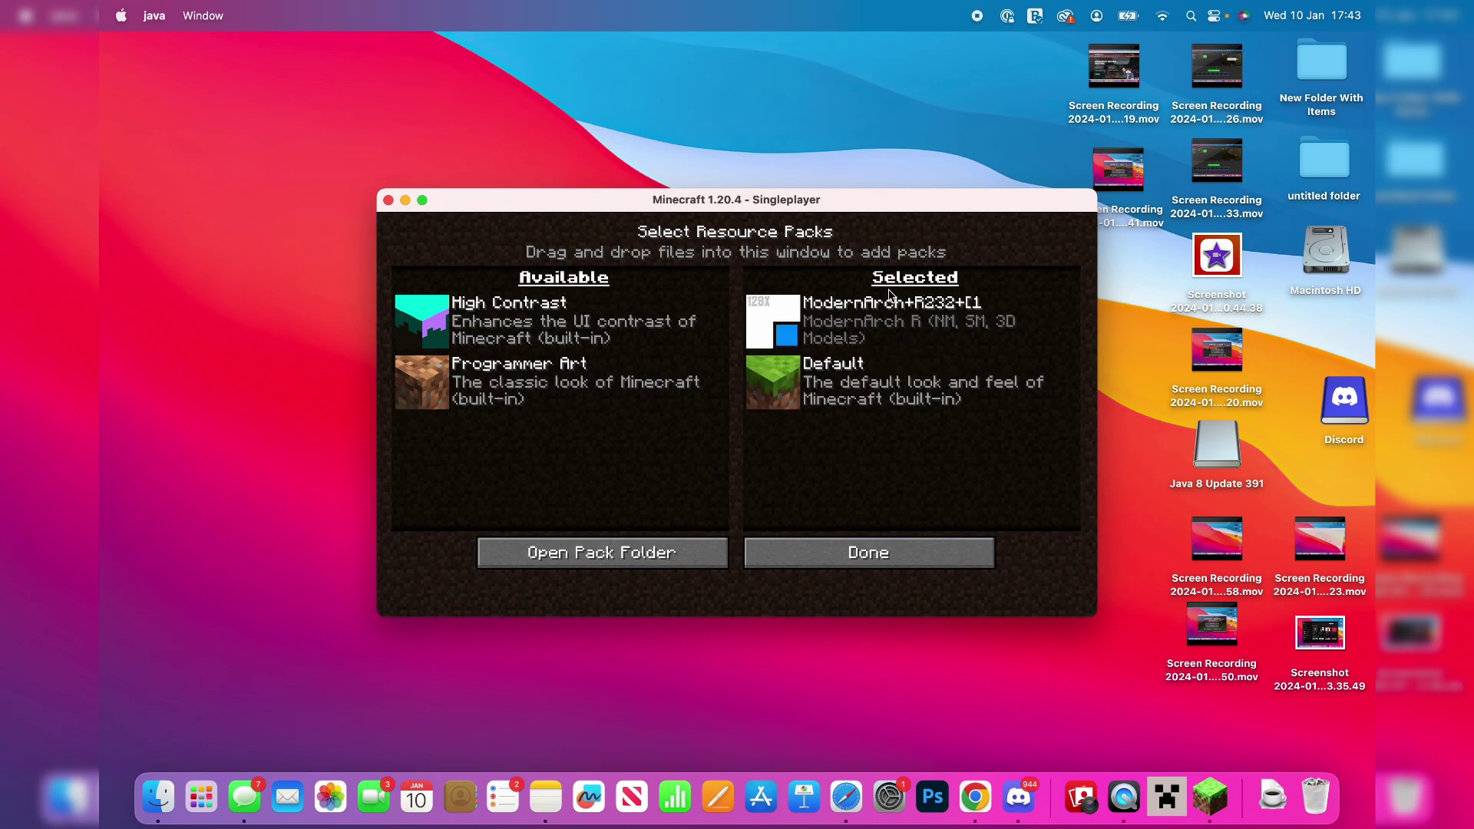
click(788, 372)
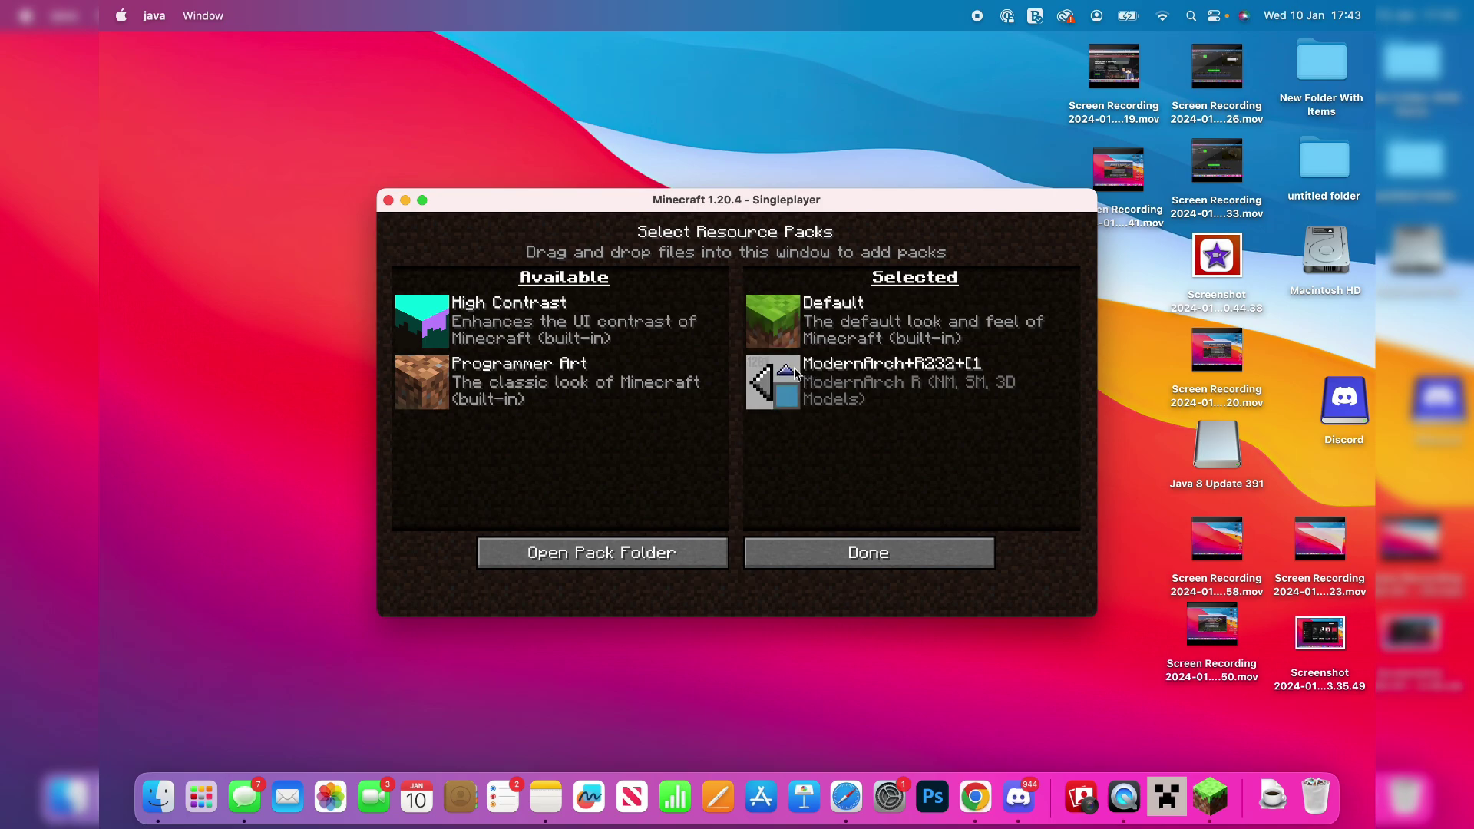
click(790, 372)
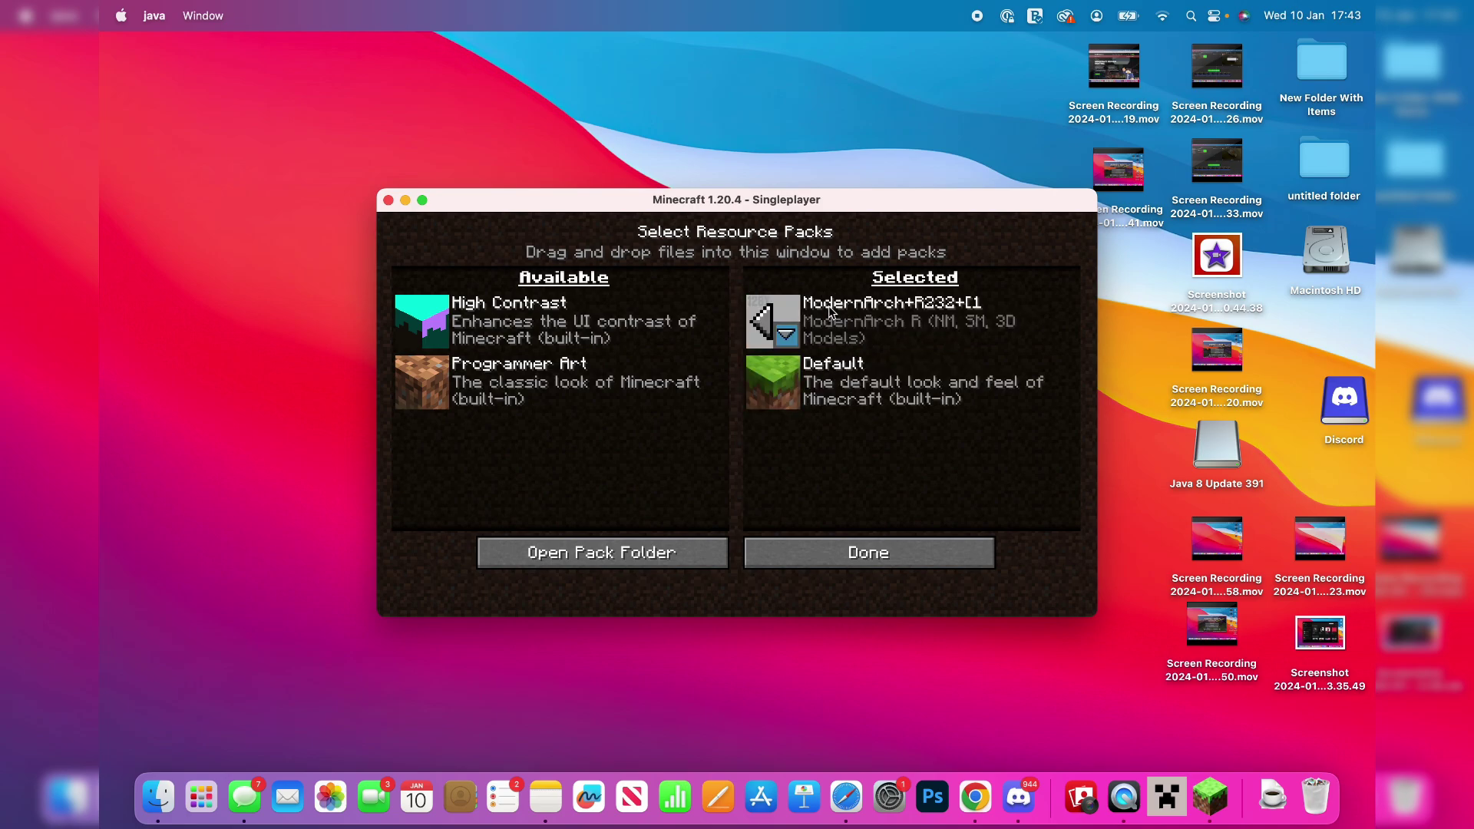
click(758, 326)
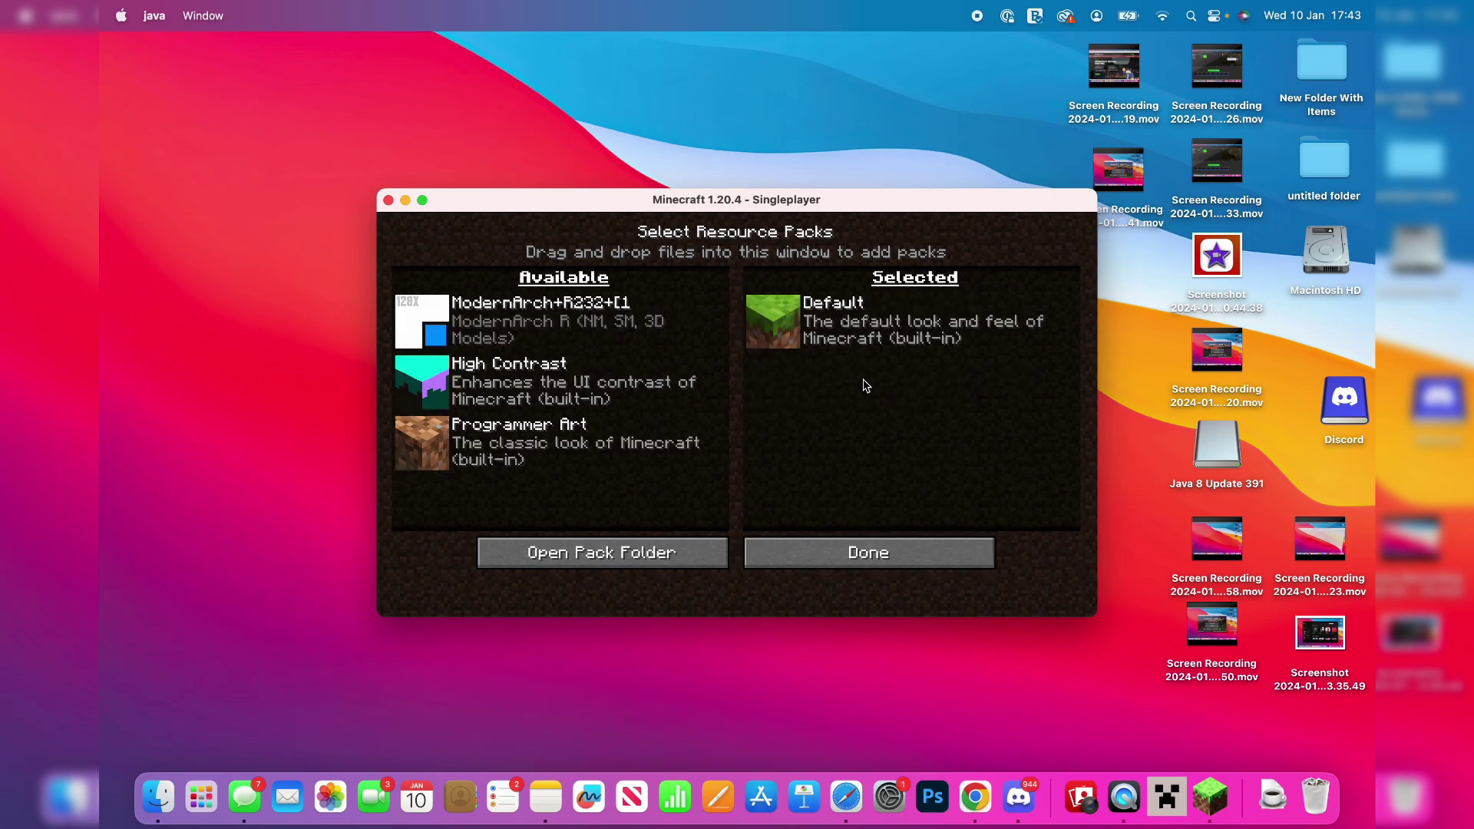
click(879, 539)
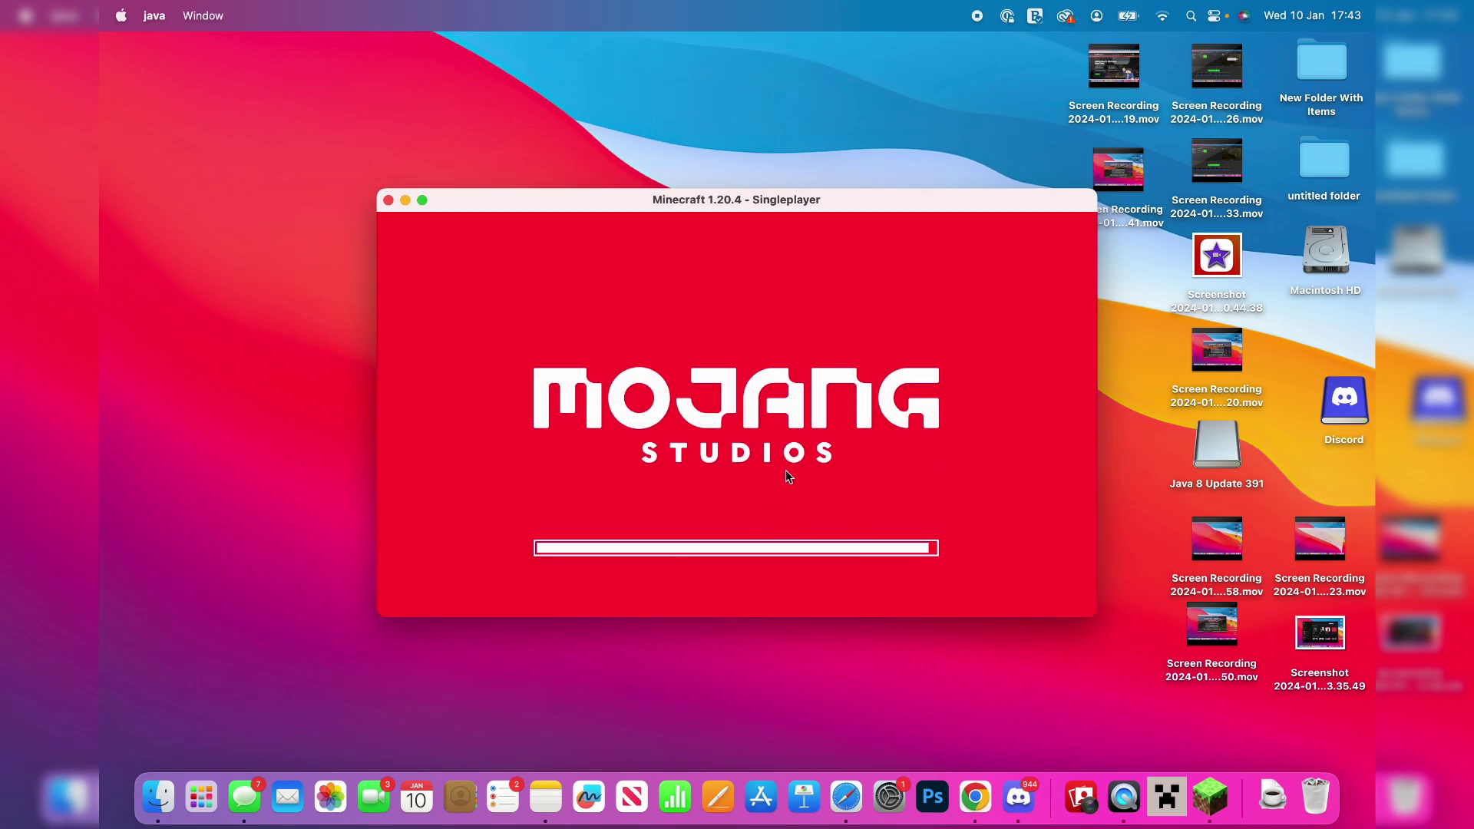
Return to the forest world and walk past the birch trunk and trees toward the water and oak tree.
key(Escape)
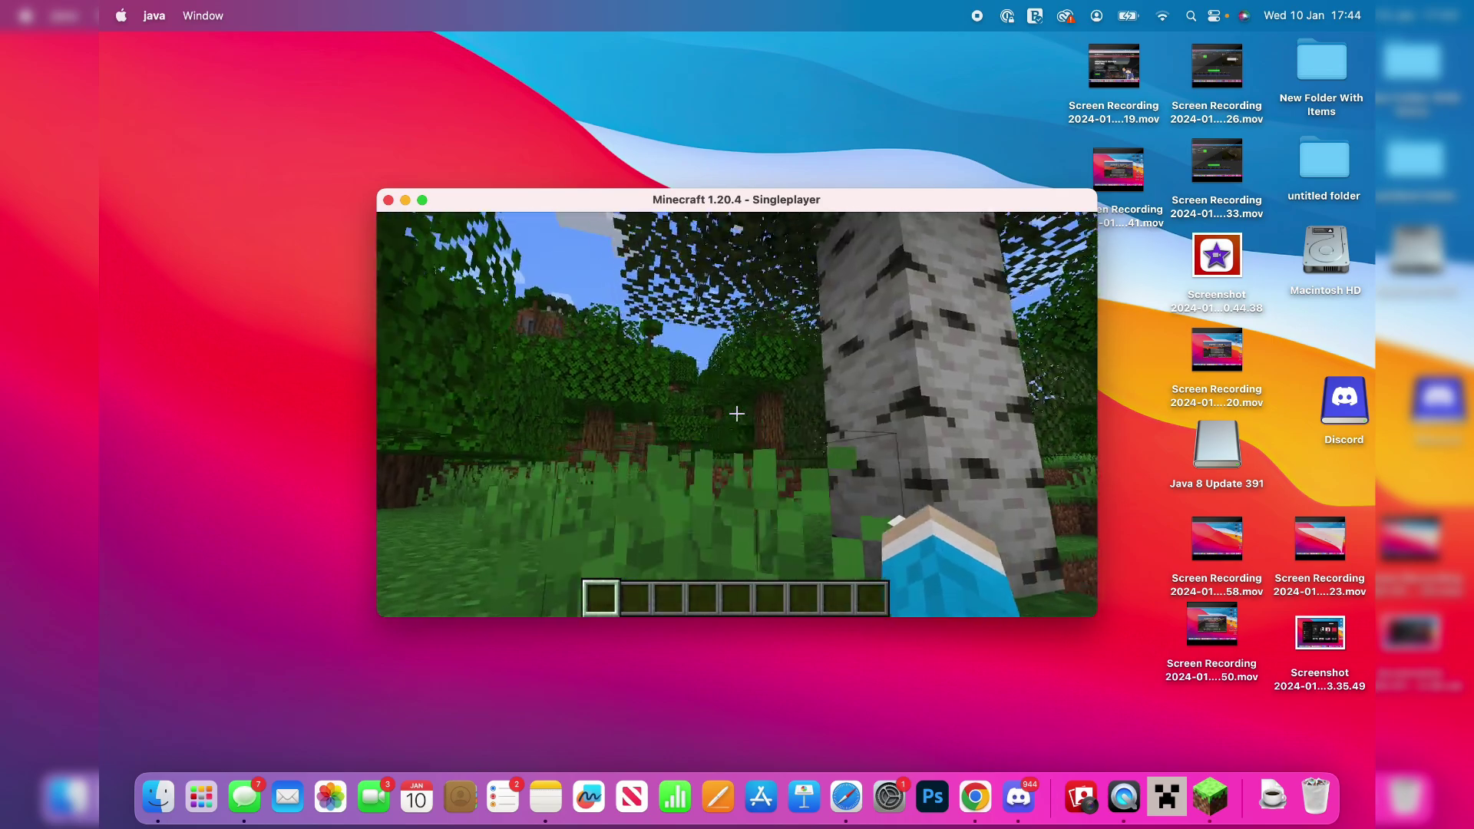
key(w)
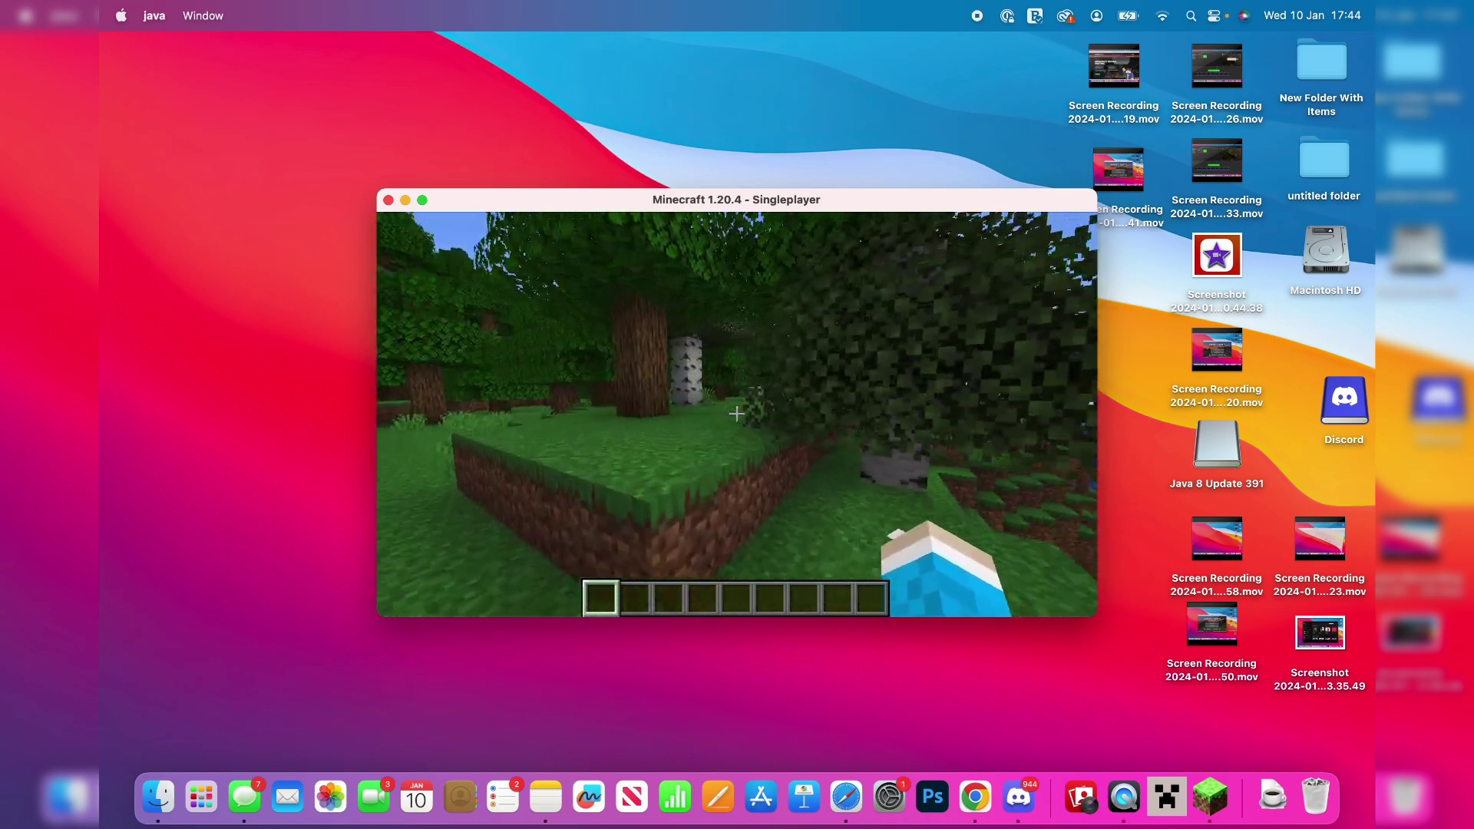
key(w)
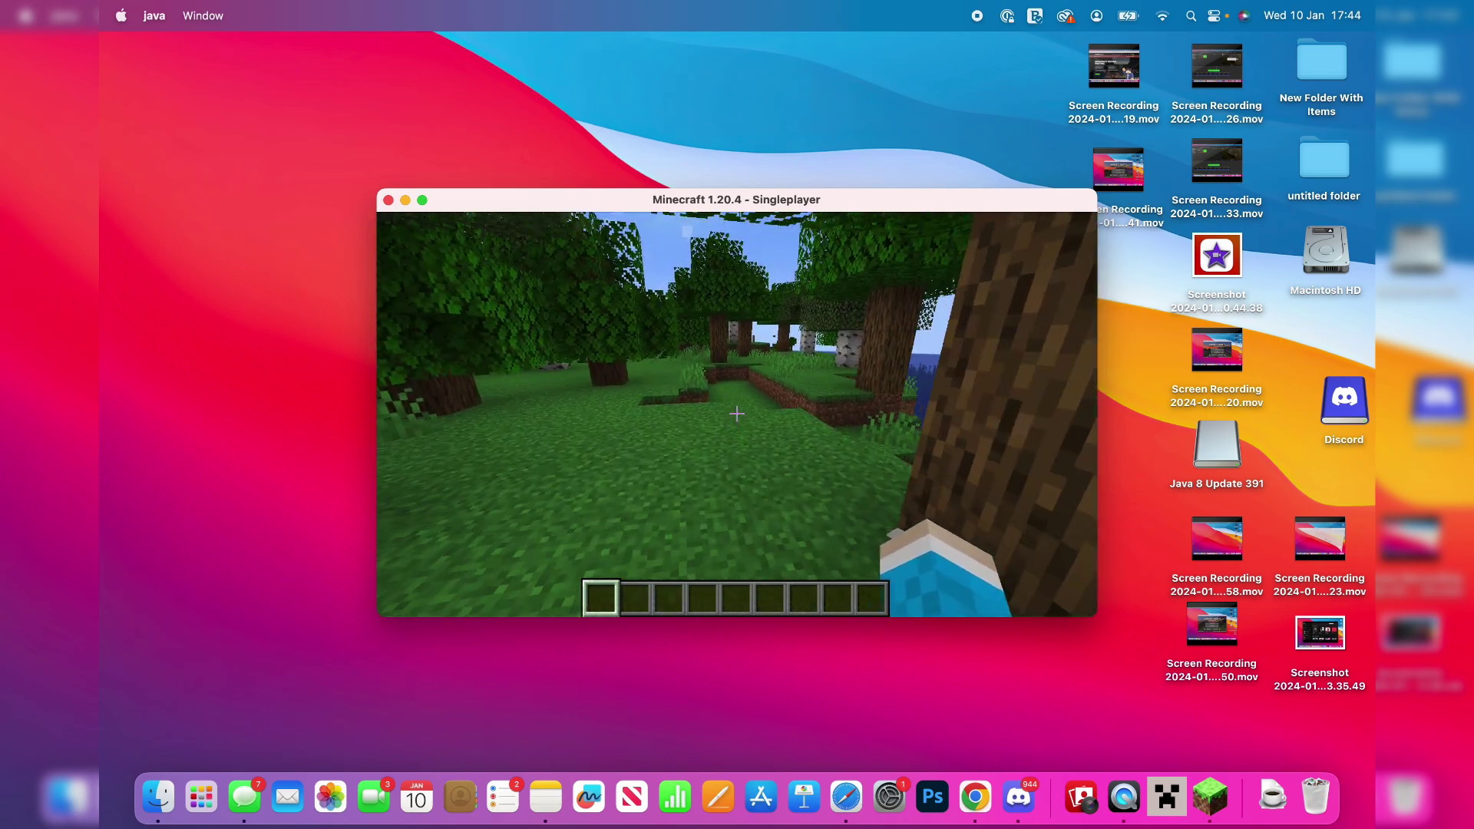
key(w)
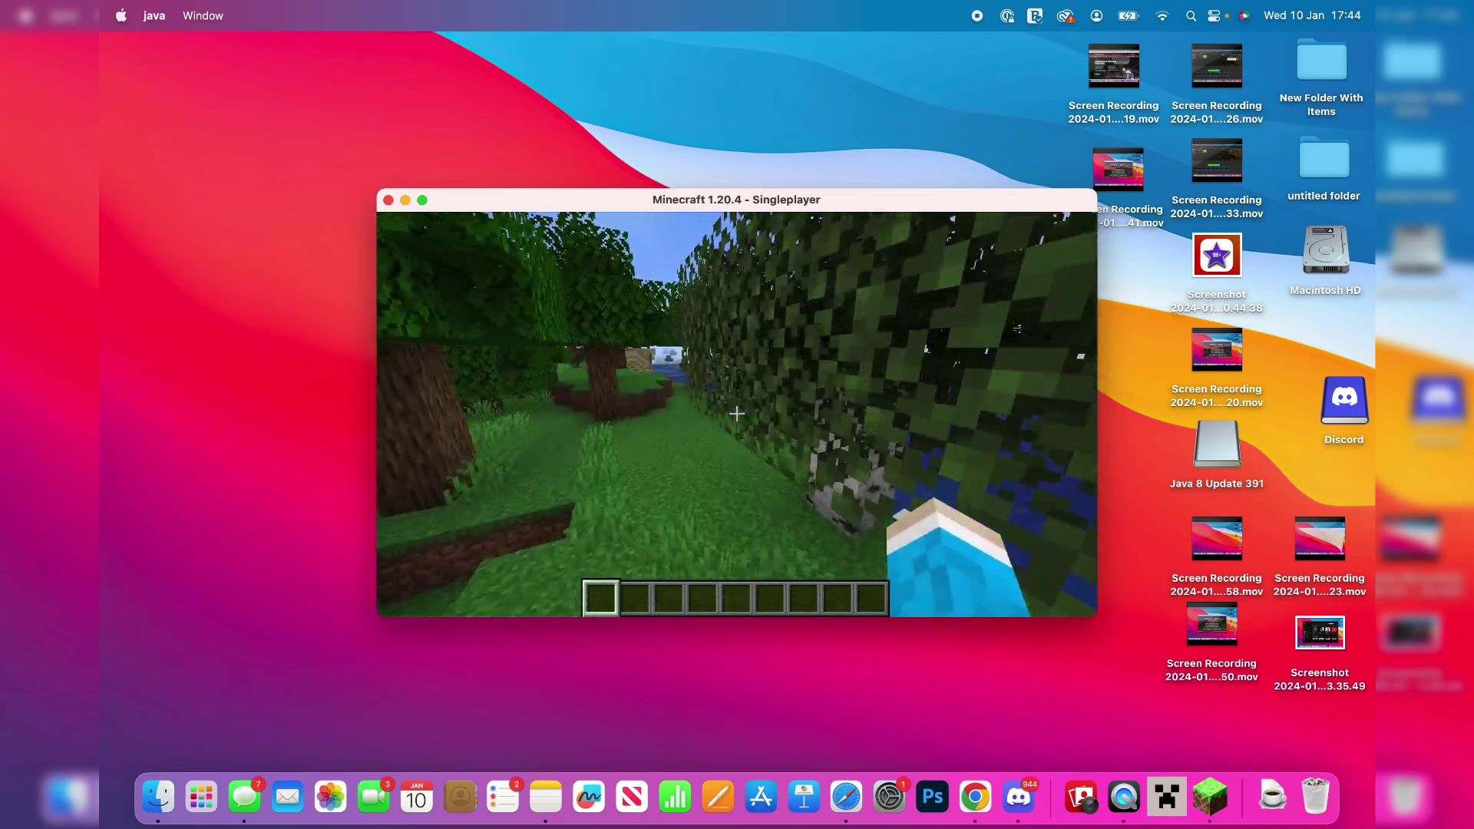
key(w)
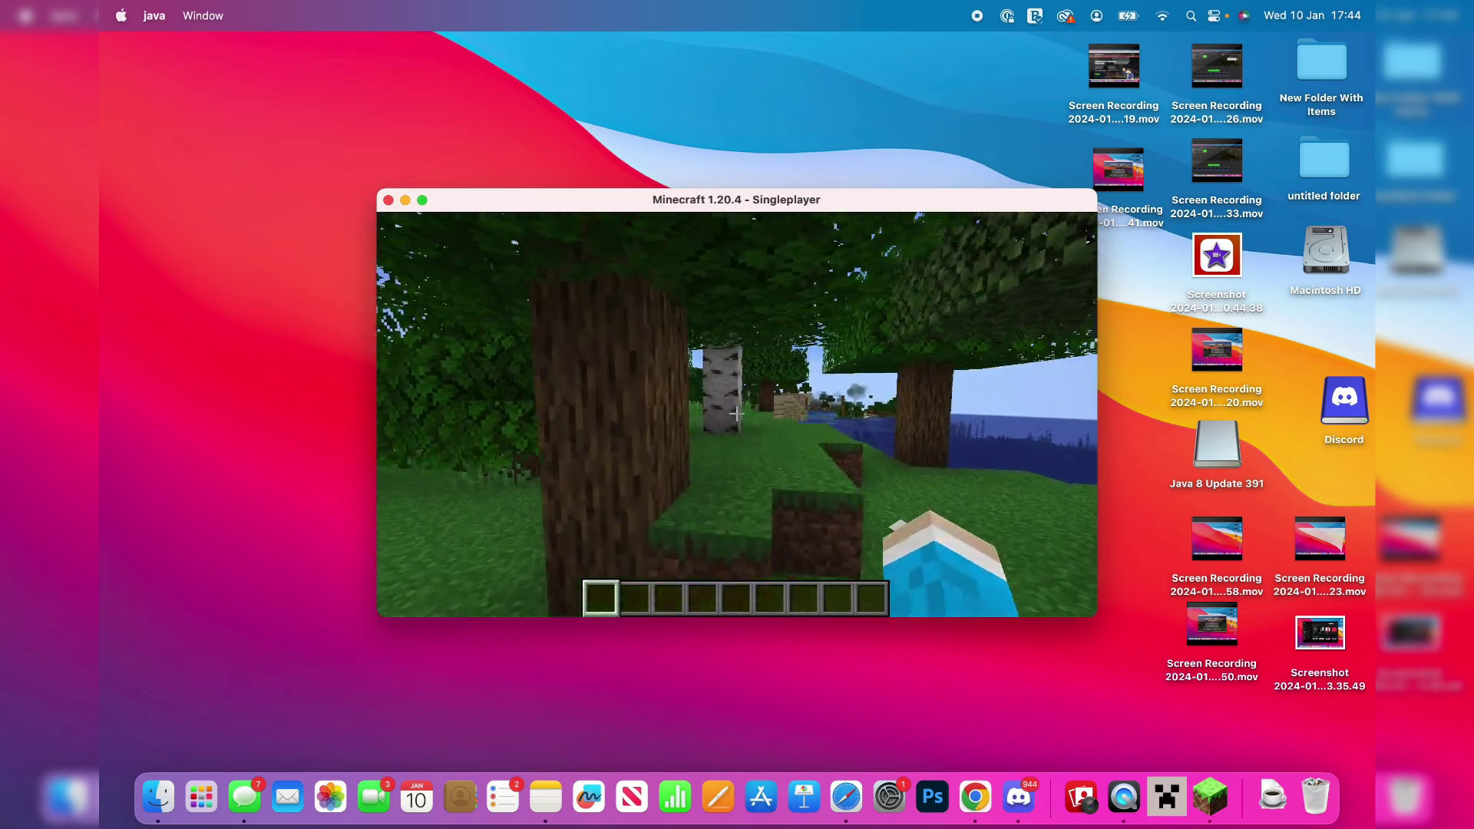
key(w)
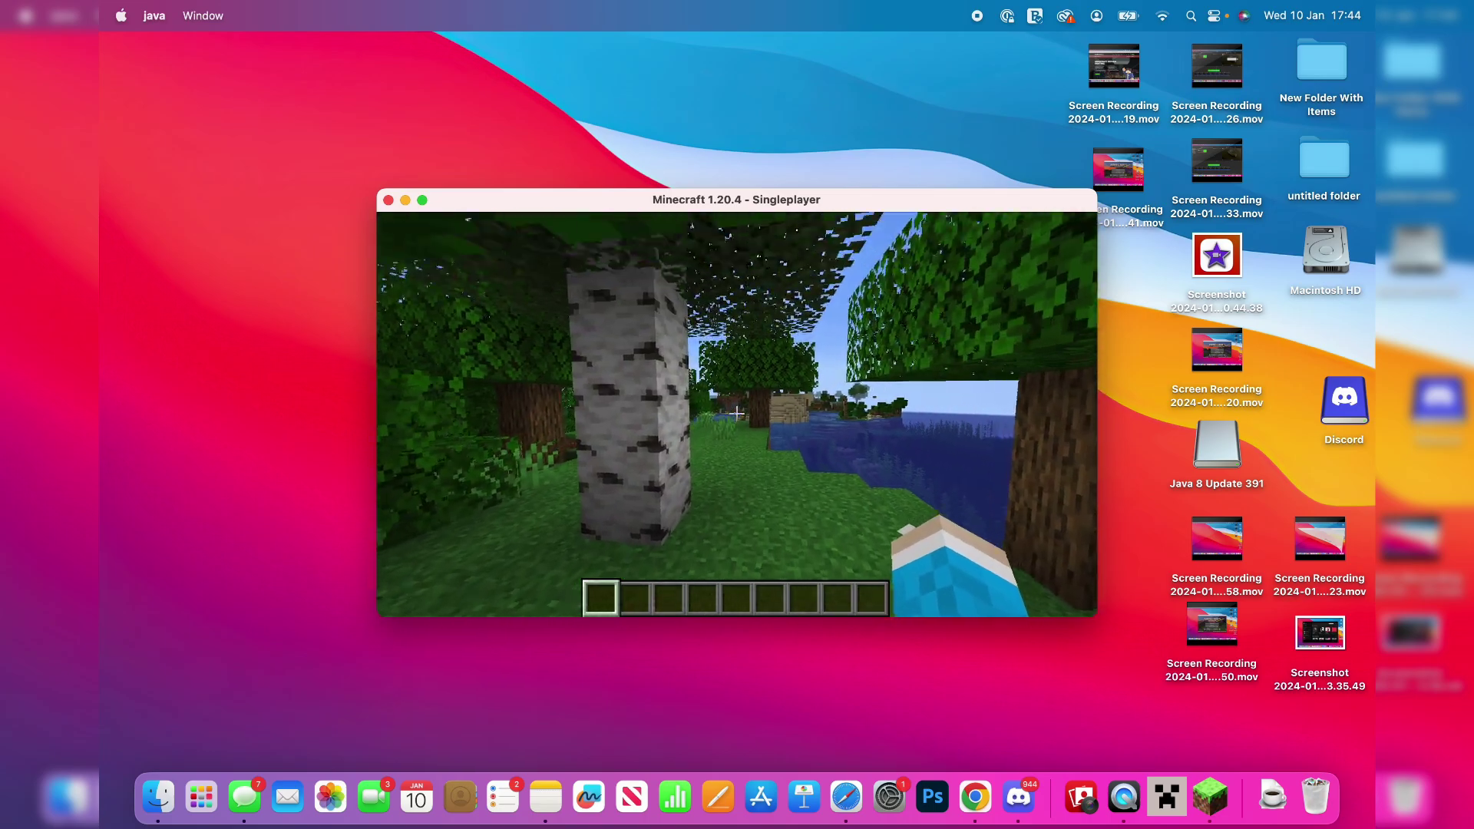
key(w)
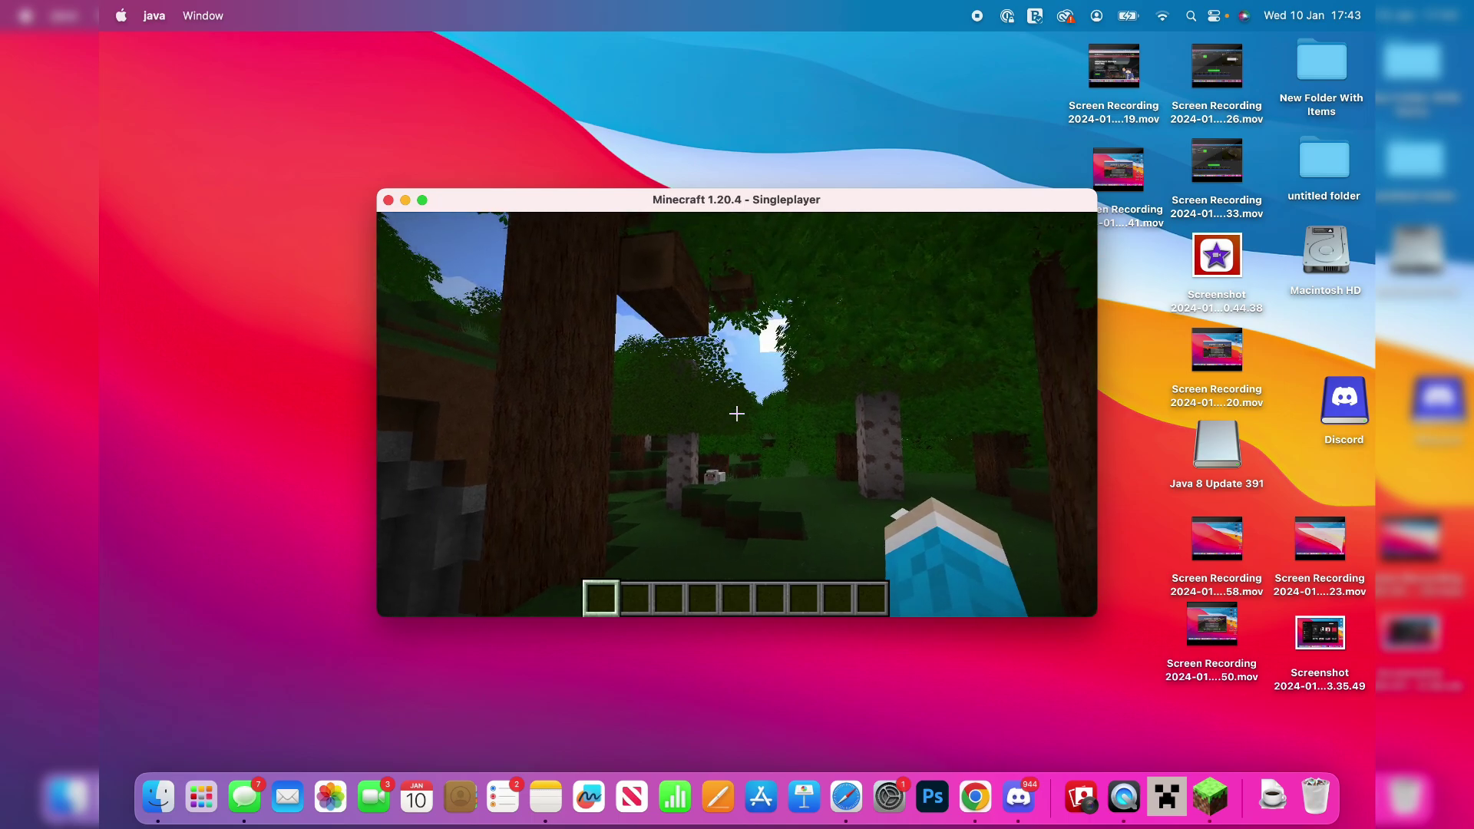
Walk past the sheep and through the tall grass toward the water between the trees.
key(w)
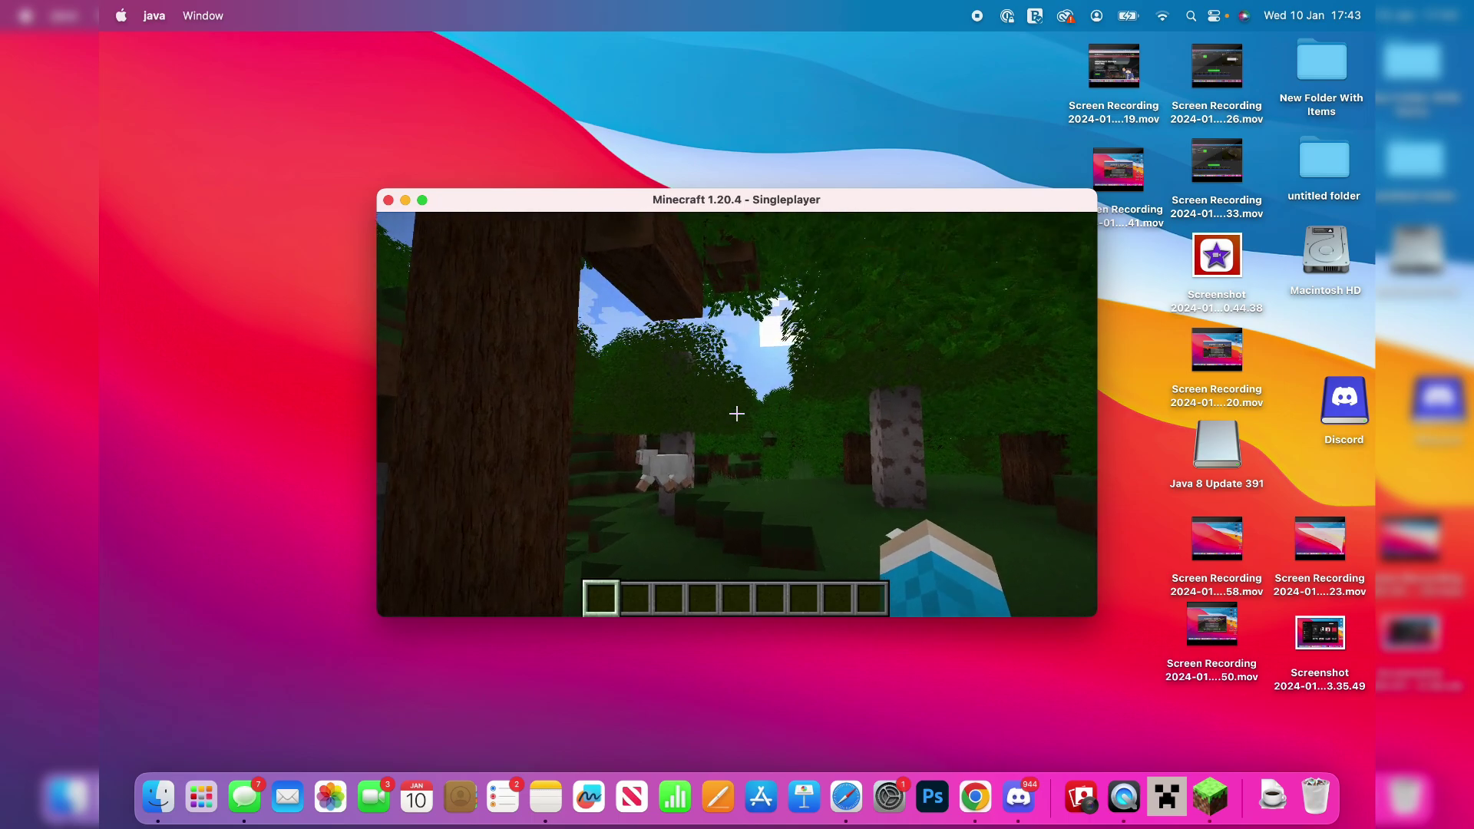
key(w)
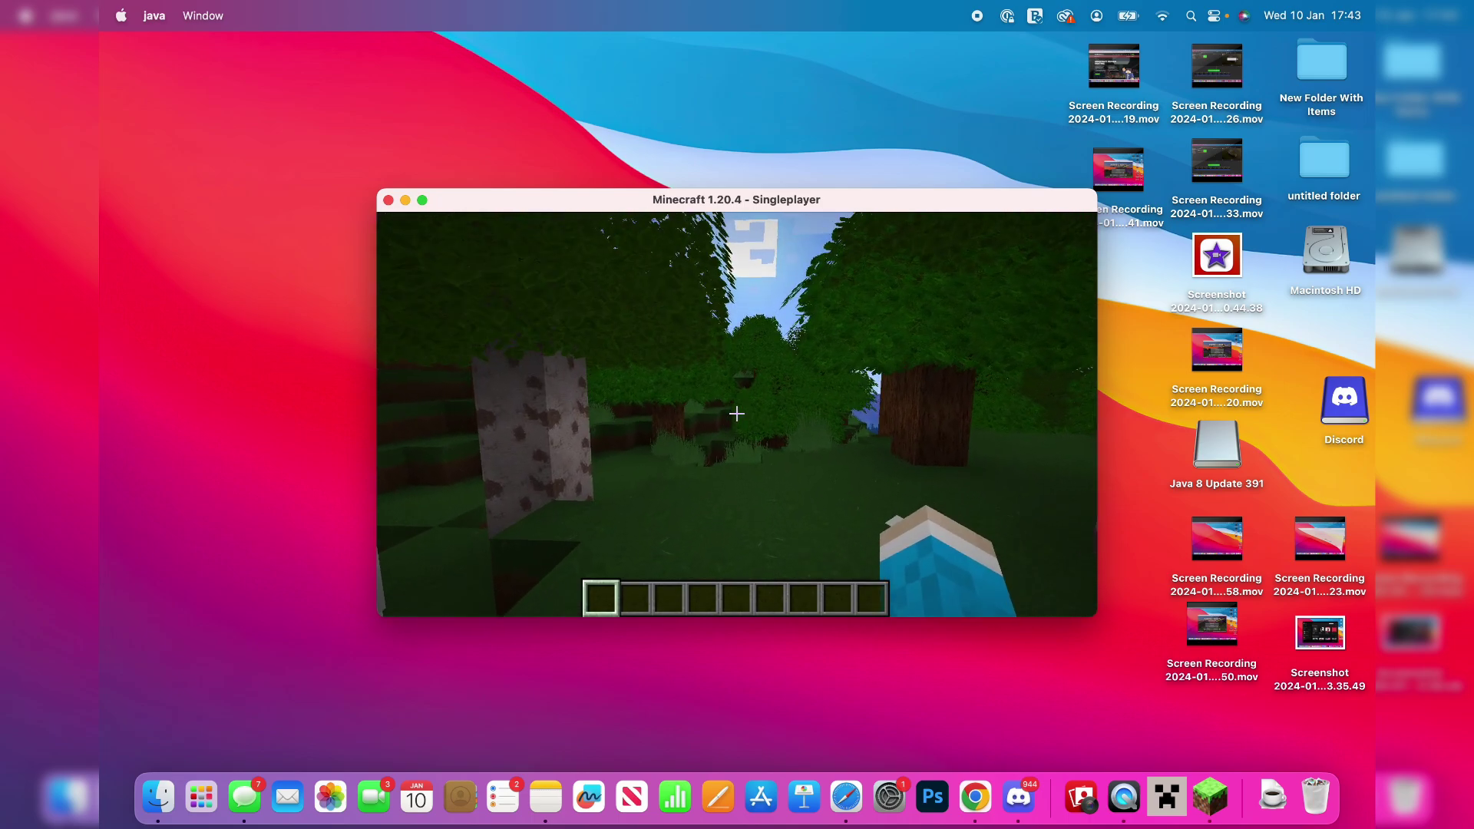
key(w)
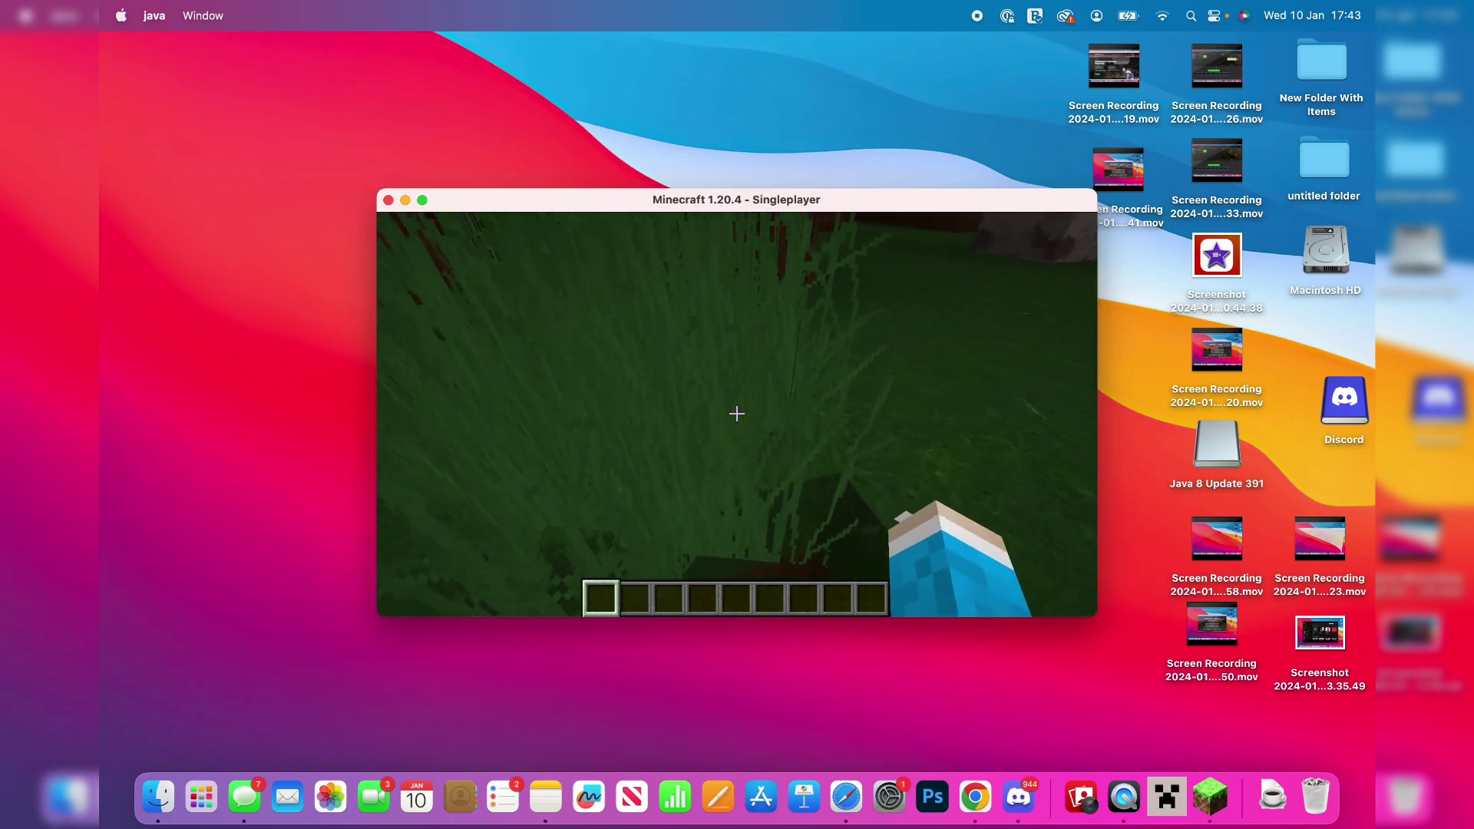